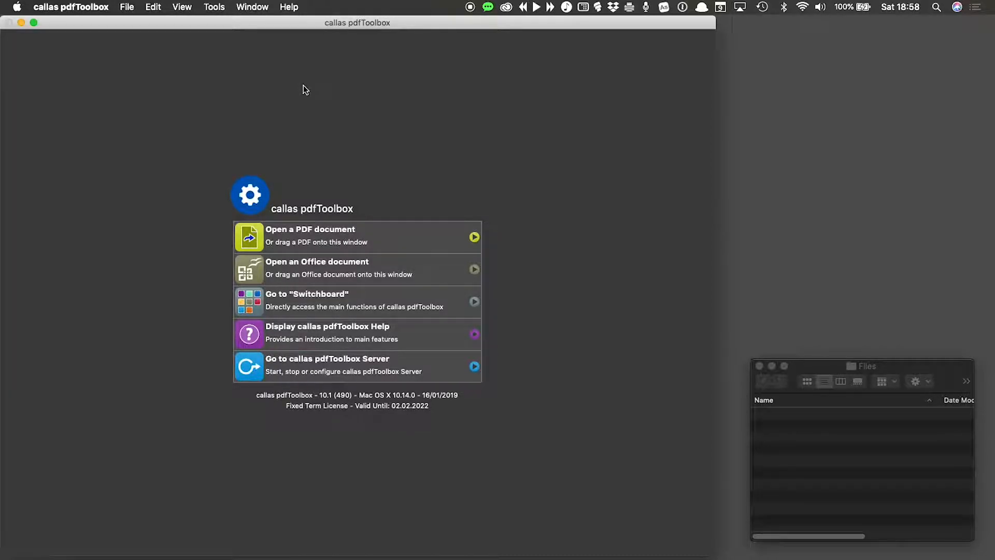
Step: Show the Profiles list and switch the active library from Essentials to PDF Standards
click(228, 10)
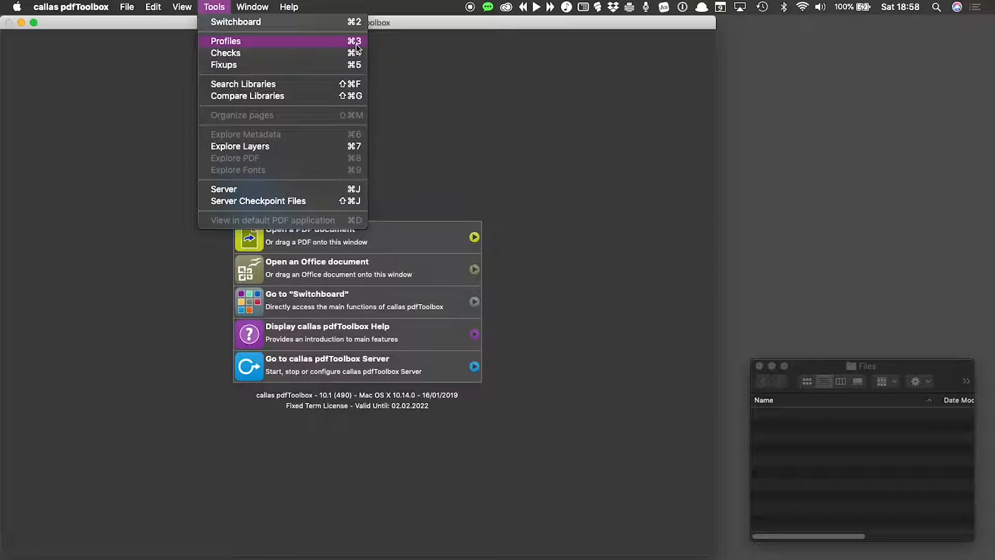
click(328, 45)
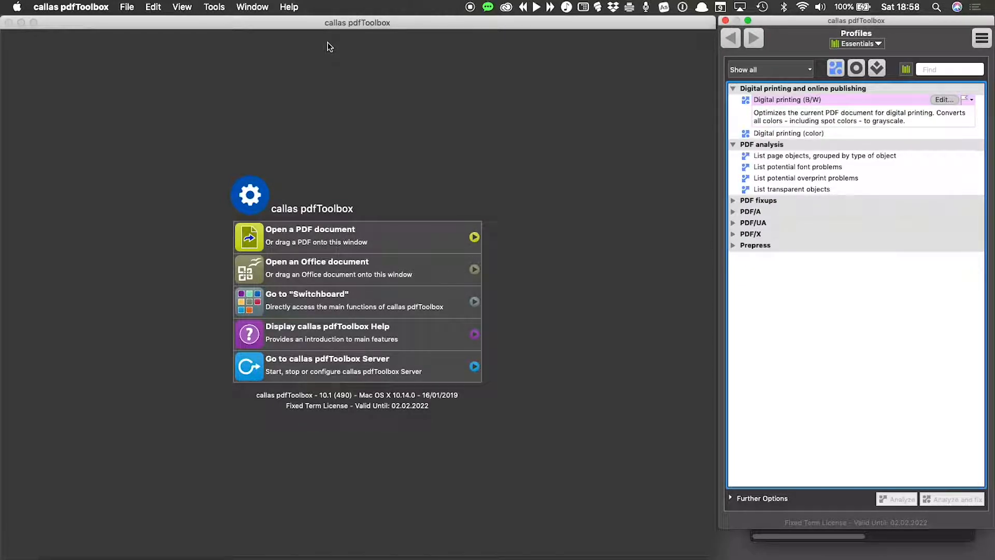
click(878, 45)
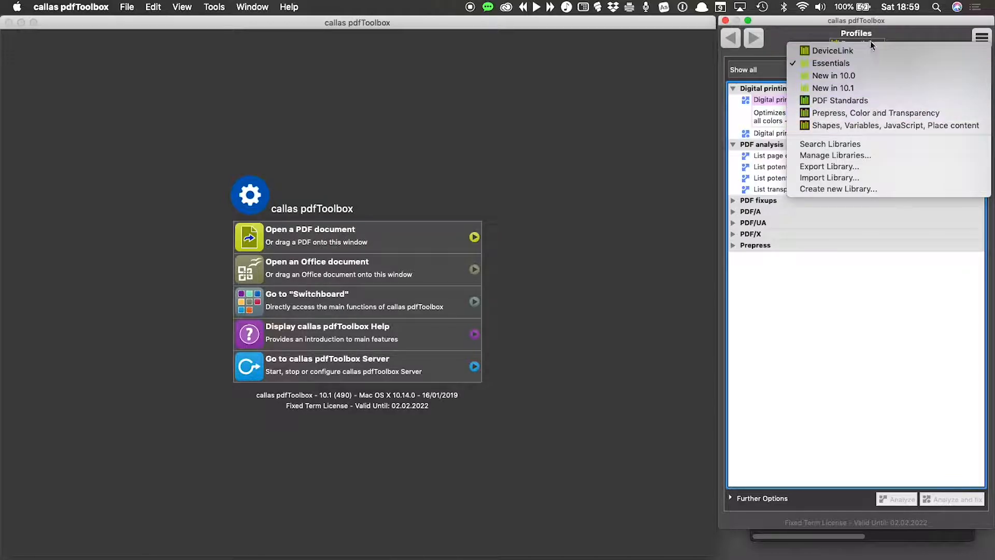
click(870, 100)
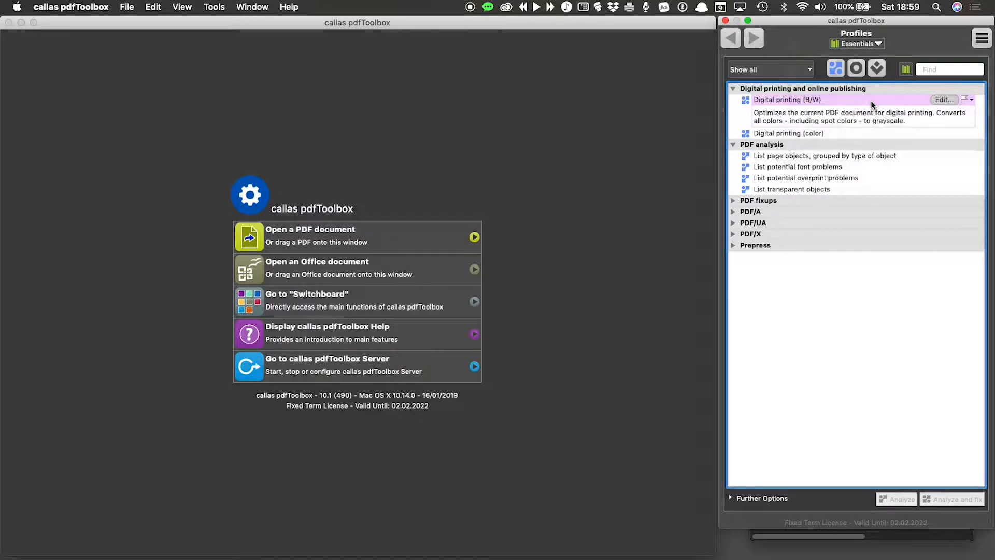
Step: Look through the PDF Standards library's checks and fixups, and return to its profiles
click(857, 71)
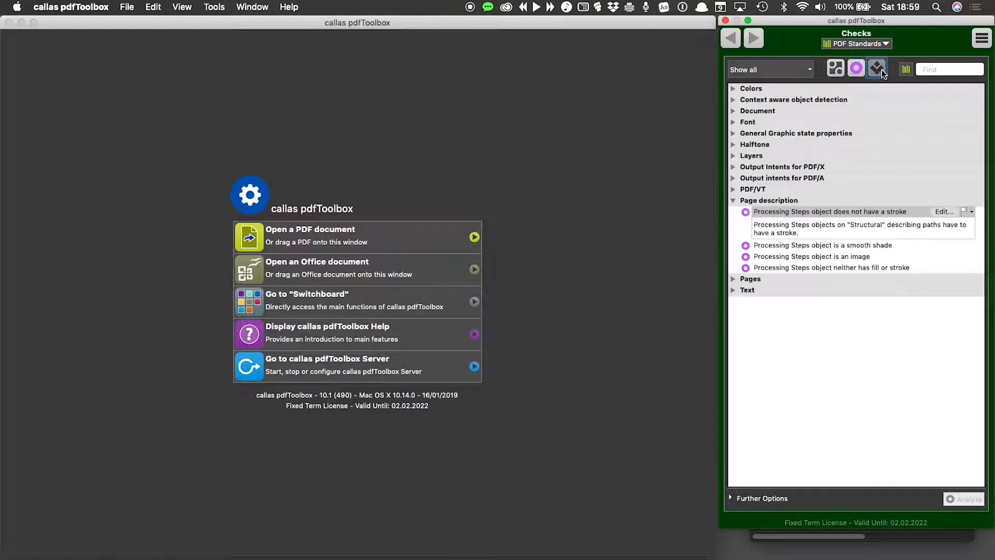
click(882, 71)
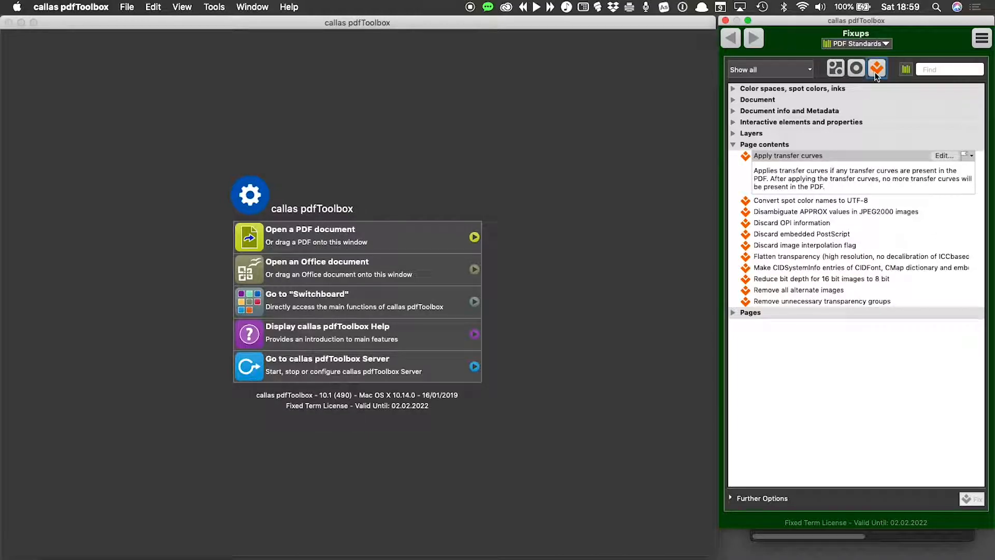
click(835, 69)
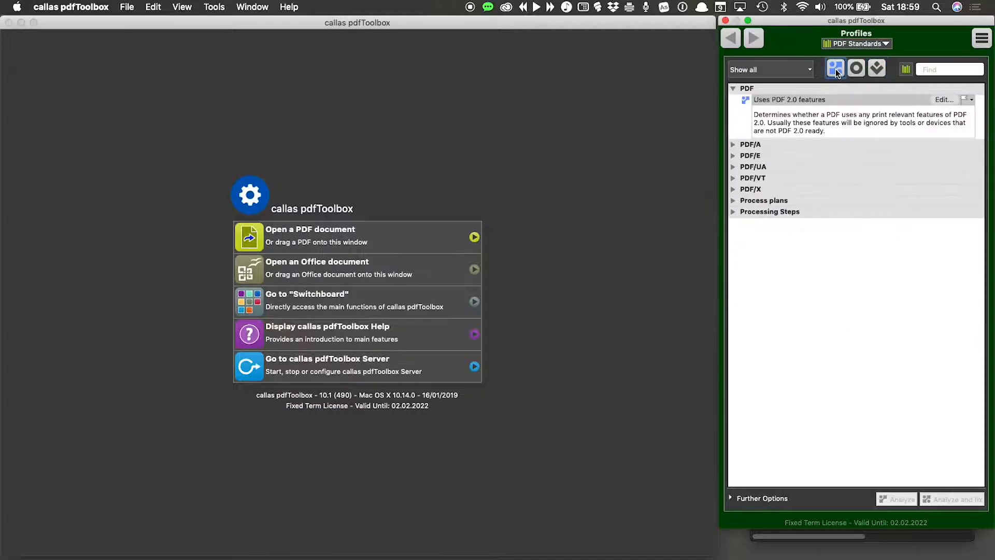
Step: Open library management and examine its process plans, profiles, checks and fixups, ending on the overview of libraries
click(886, 44)
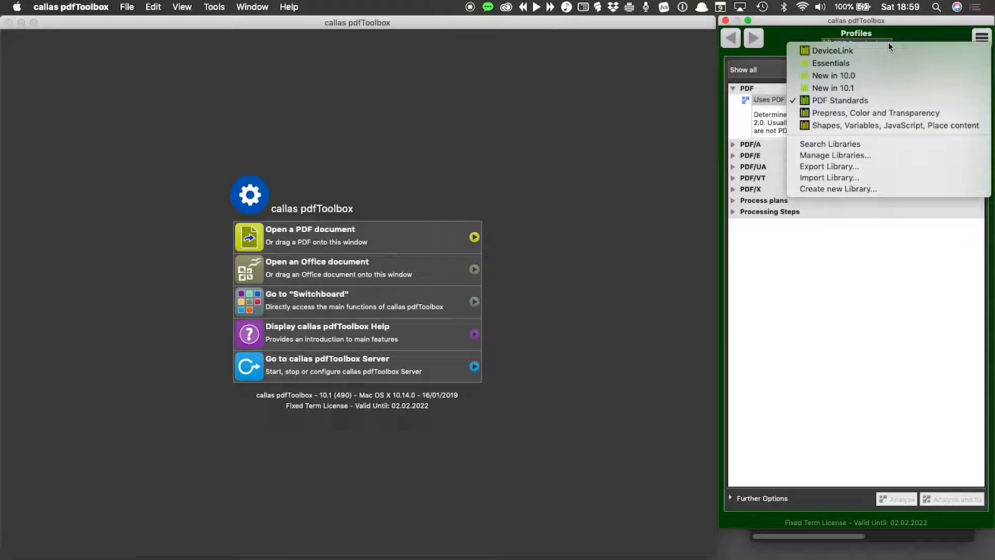
click(886, 155)
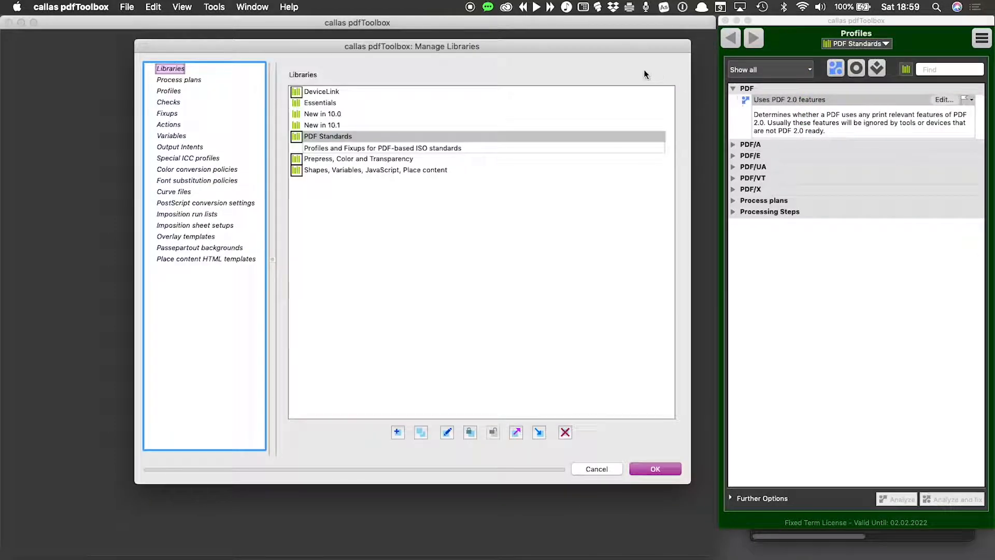
drag(535, 46, 562, 42)
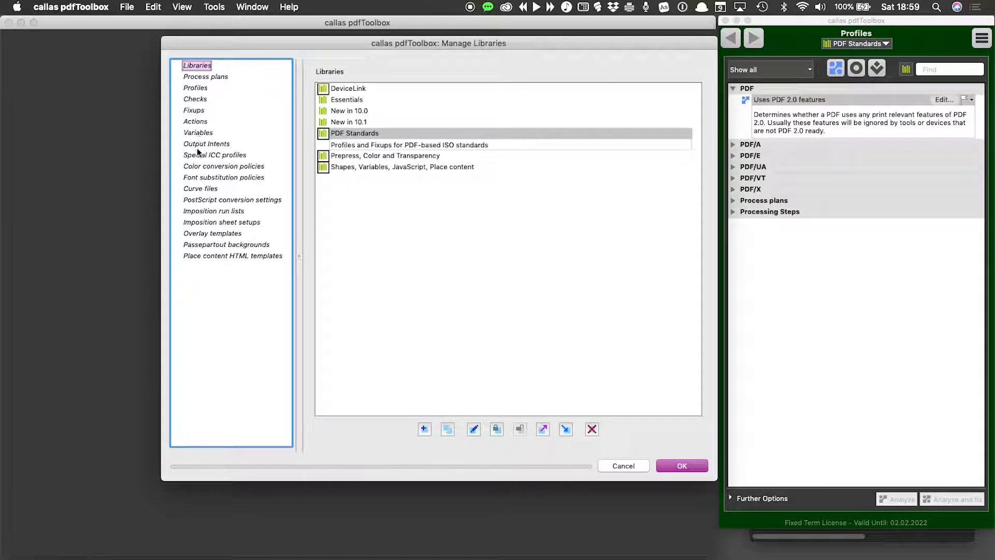
click(192, 76)
click(194, 88)
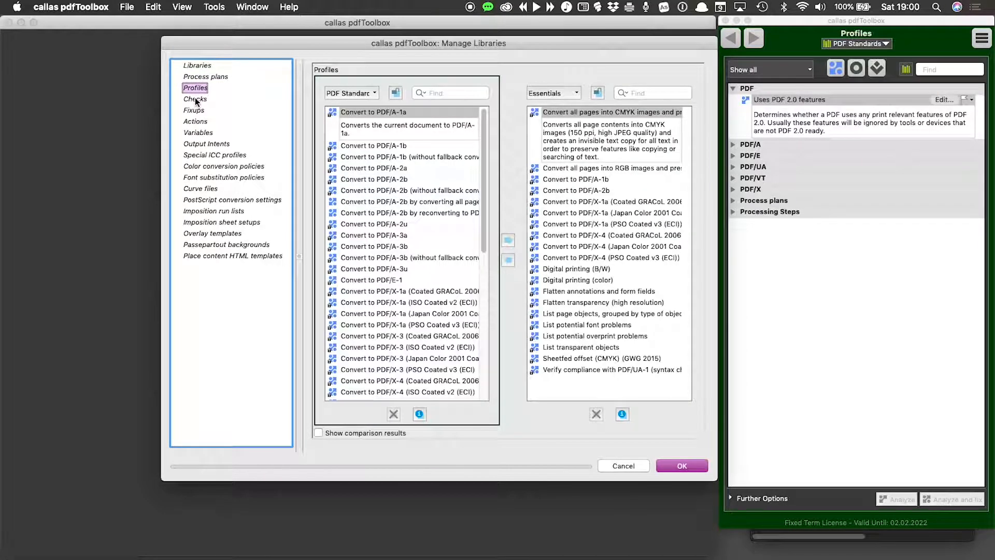
click(195, 99)
click(195, 111)
click(197, 65)
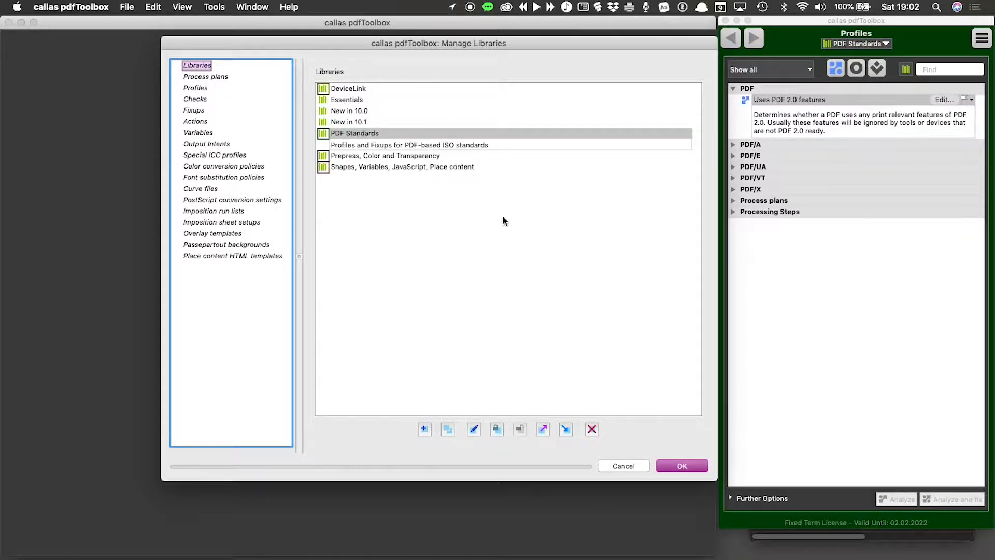
Step: Start a new library named "For testing" with the description "Profiles that are still being tested"
click(425, 431)
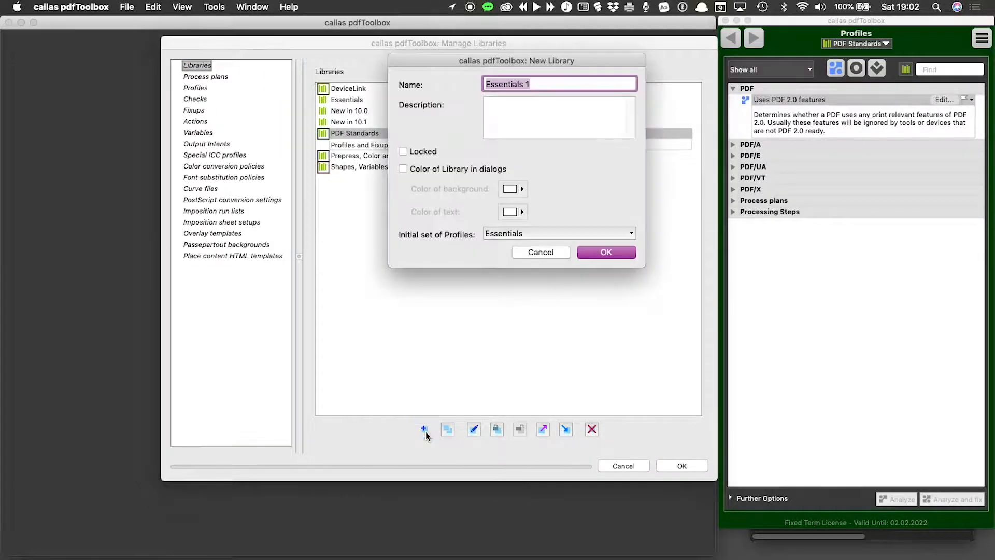
drag(570, 57, 539, 93)
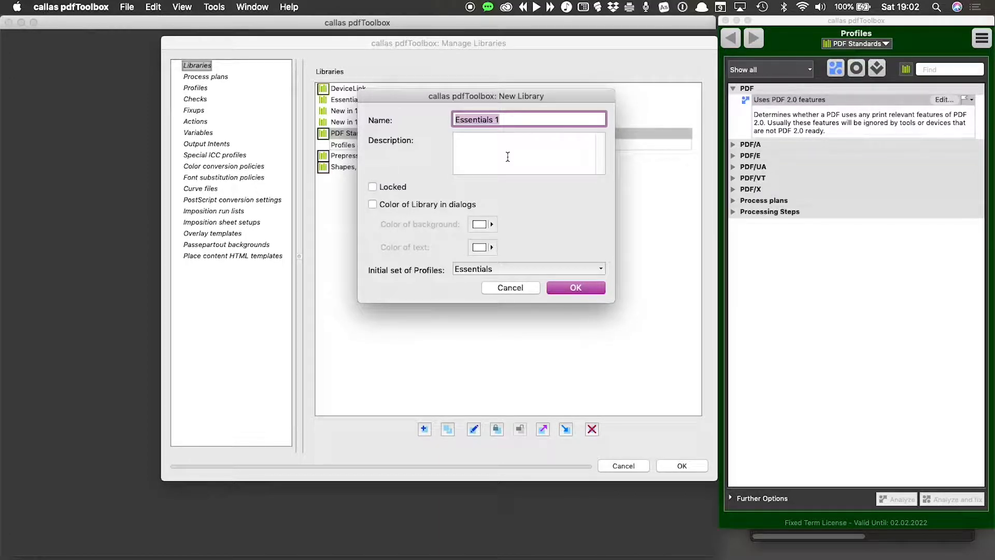
text(For testing)
key(Tab)
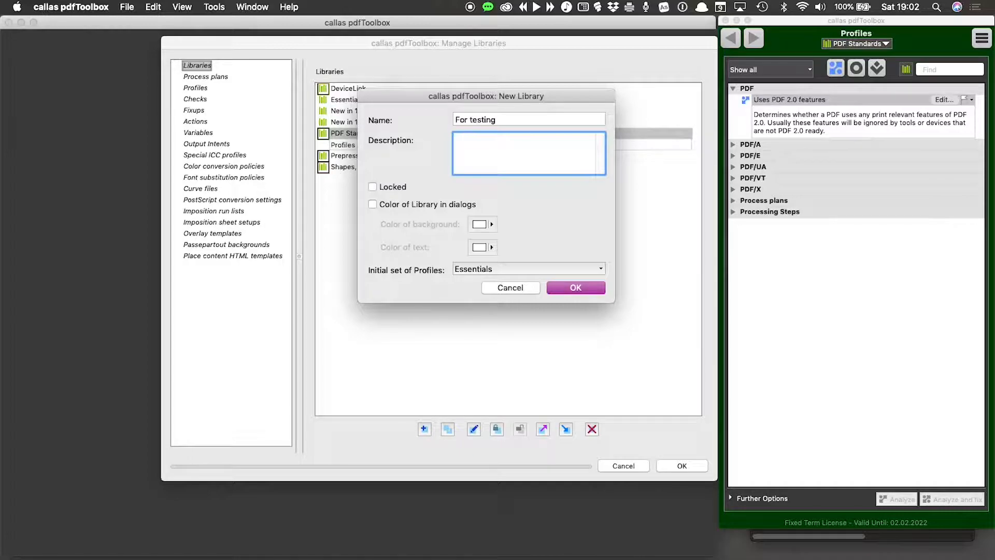
text(Profiles that are still being tested)
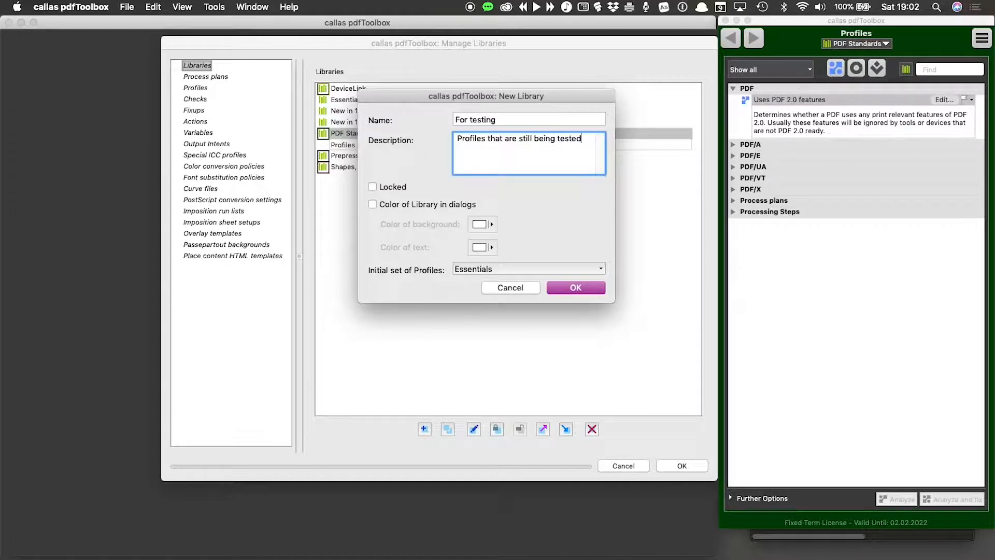
Step: Enable a custom library color in dialogs for the new library, with a purple background and white text
click(372, 205)
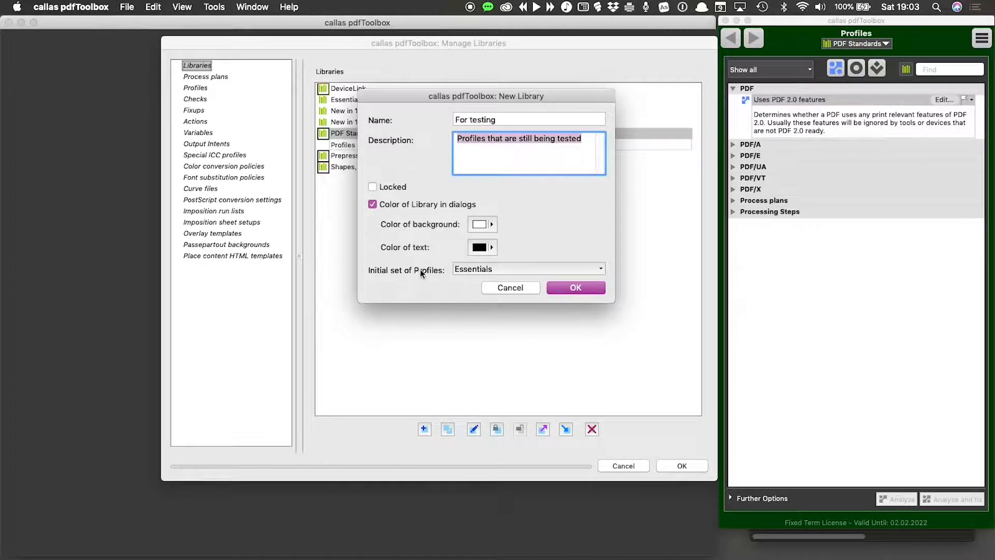
click(493, 223)
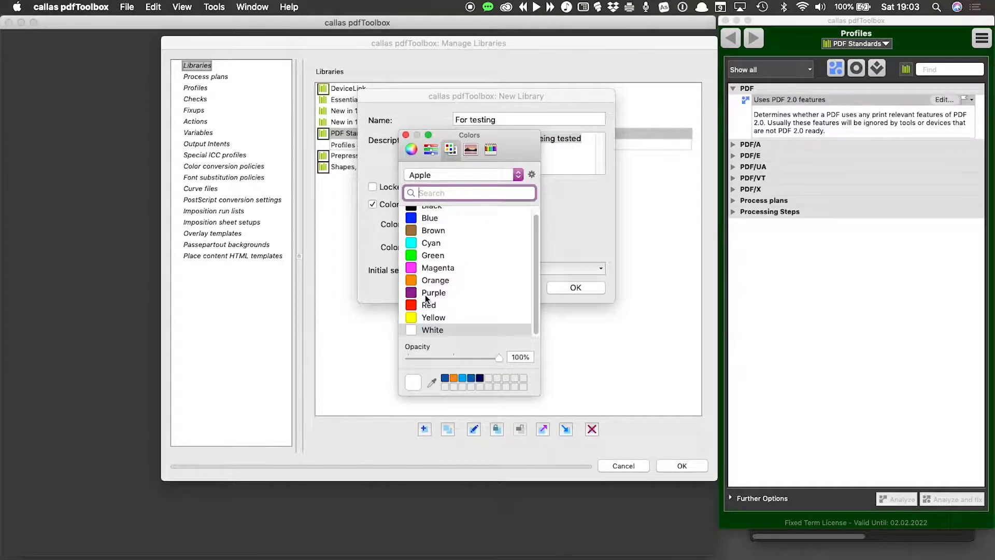
click(426, 294)
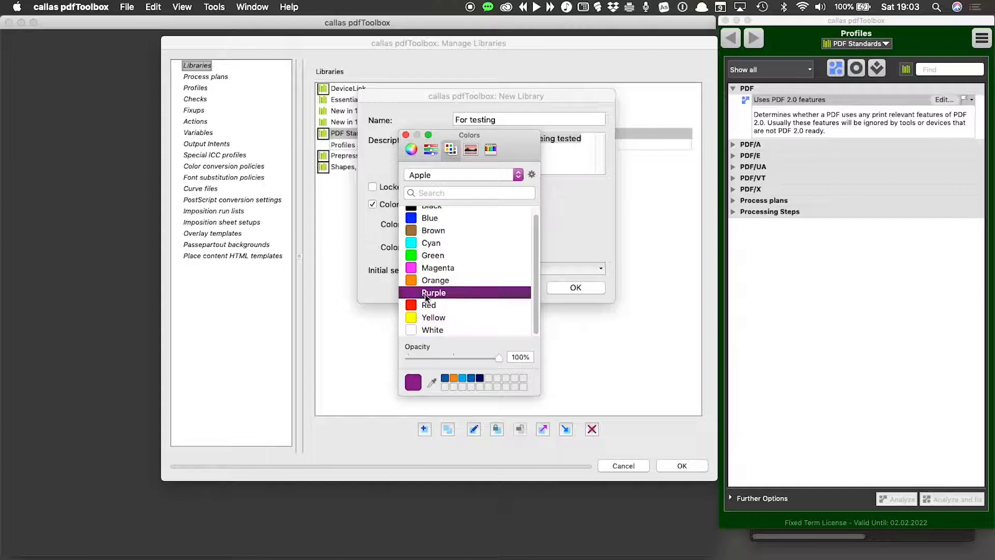
click(405, 135)
click(491, 247)
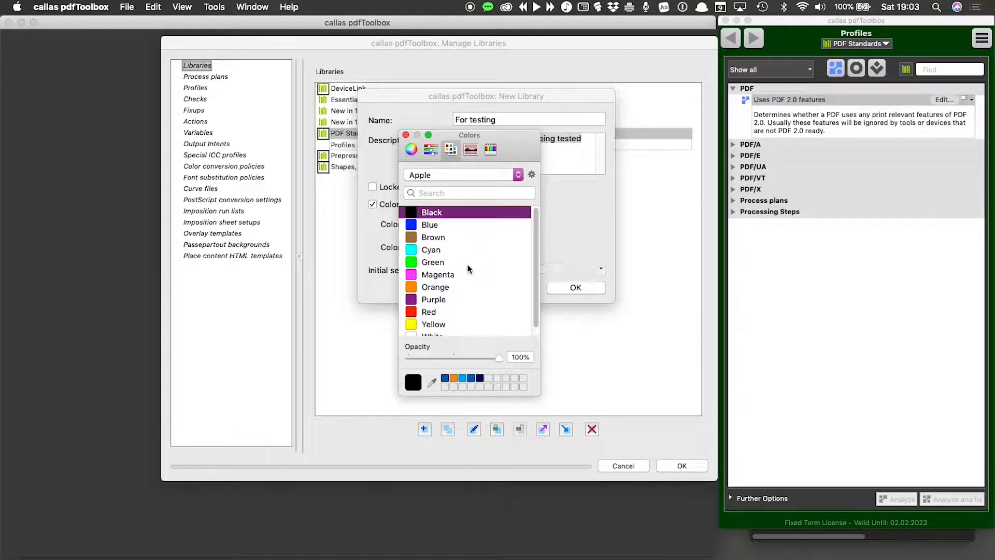
click(439, 334)
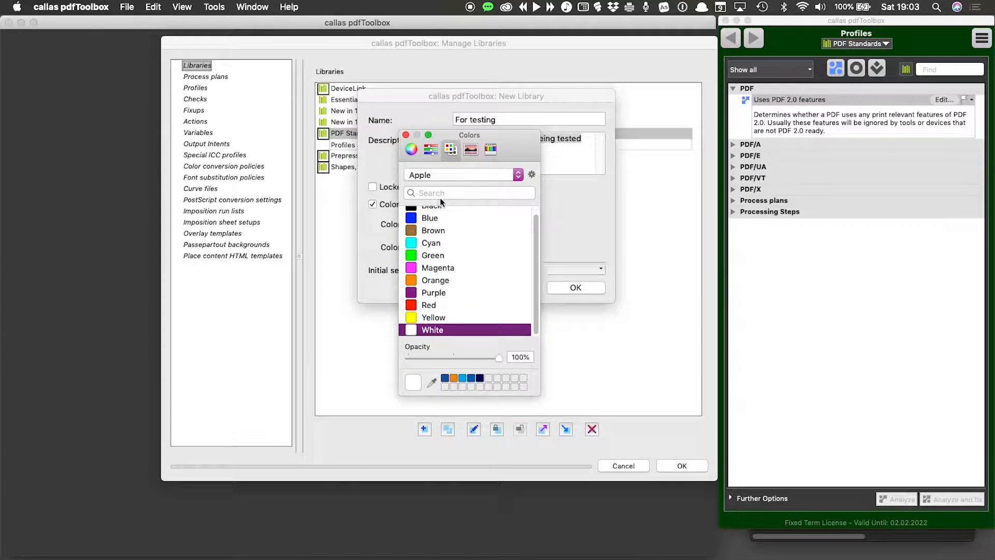
click(406, 136)
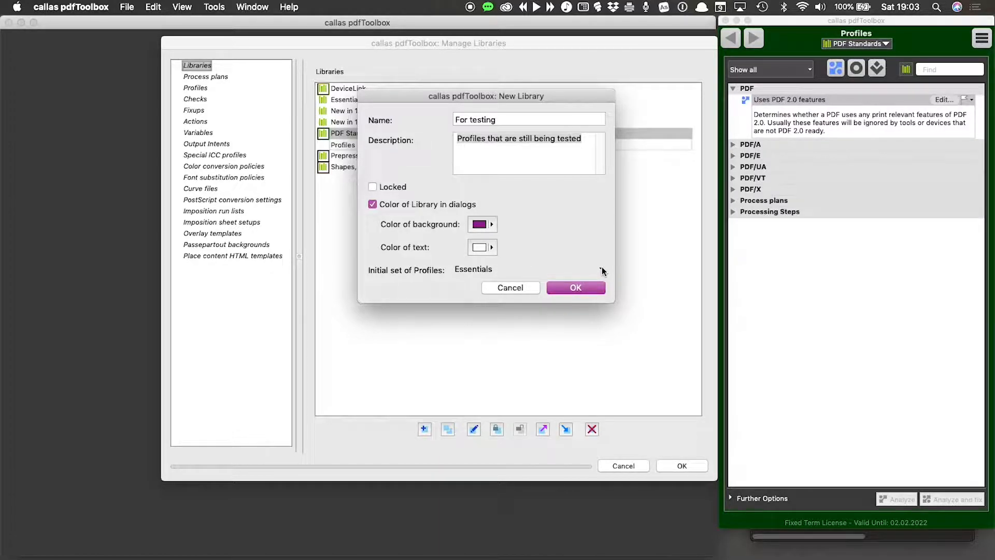
Step: Set the new library's initial set of profiles to Empty Library, create it and save all library changes
click(601, 269)
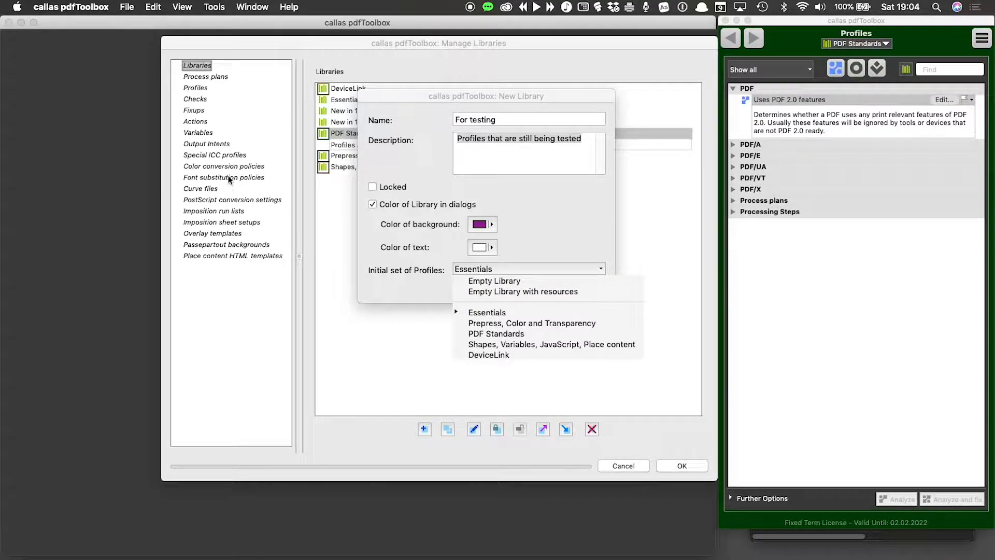
click(580, 281)
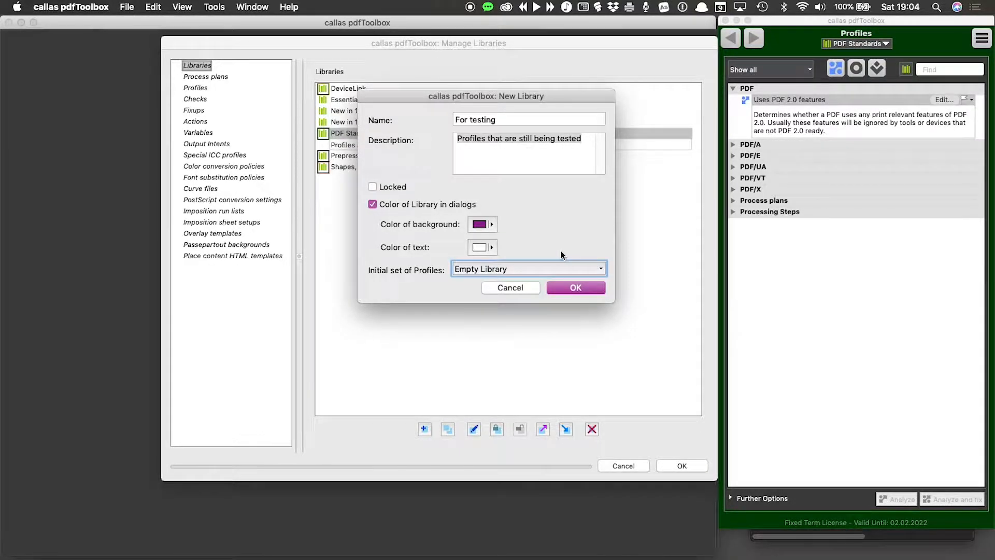
click(576, 287)
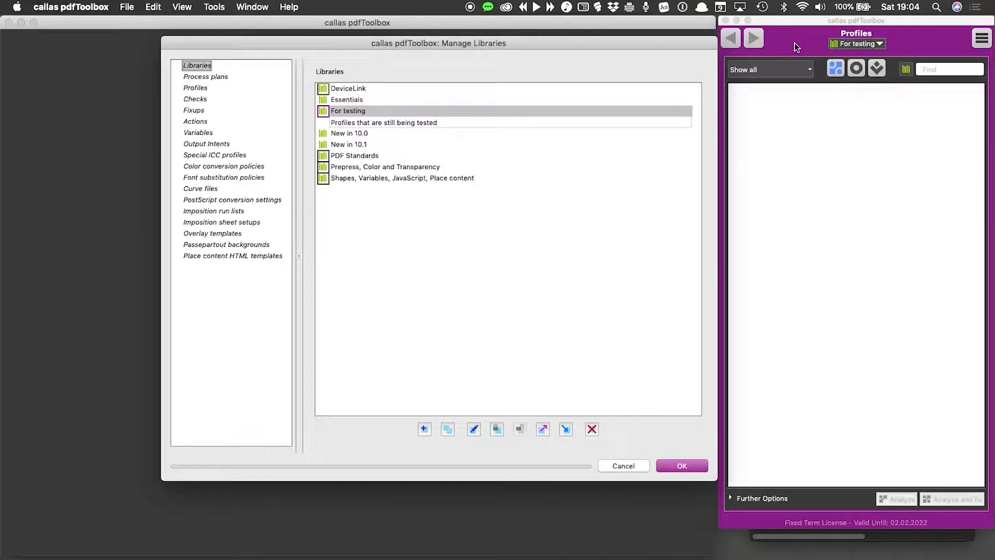
click(670, 467)
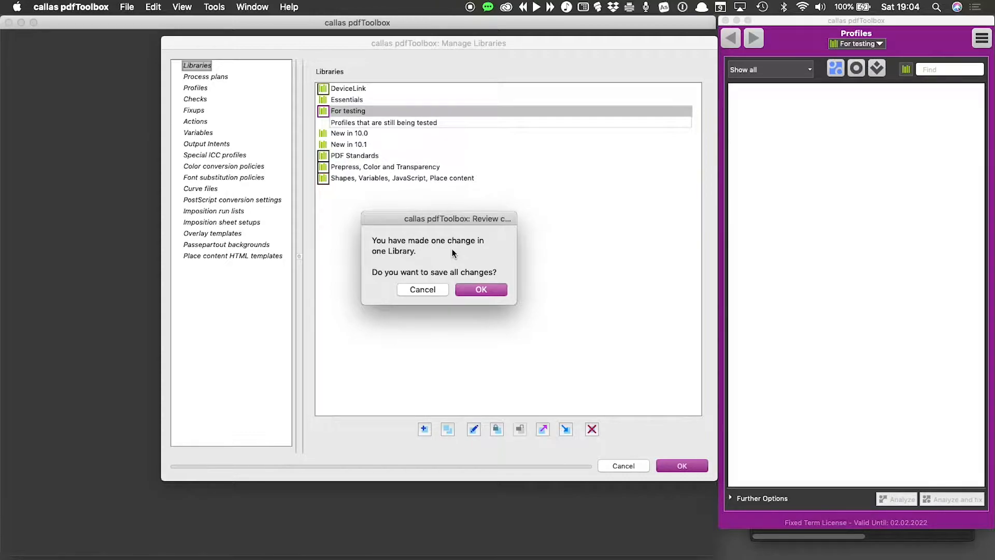
click(490, 292)
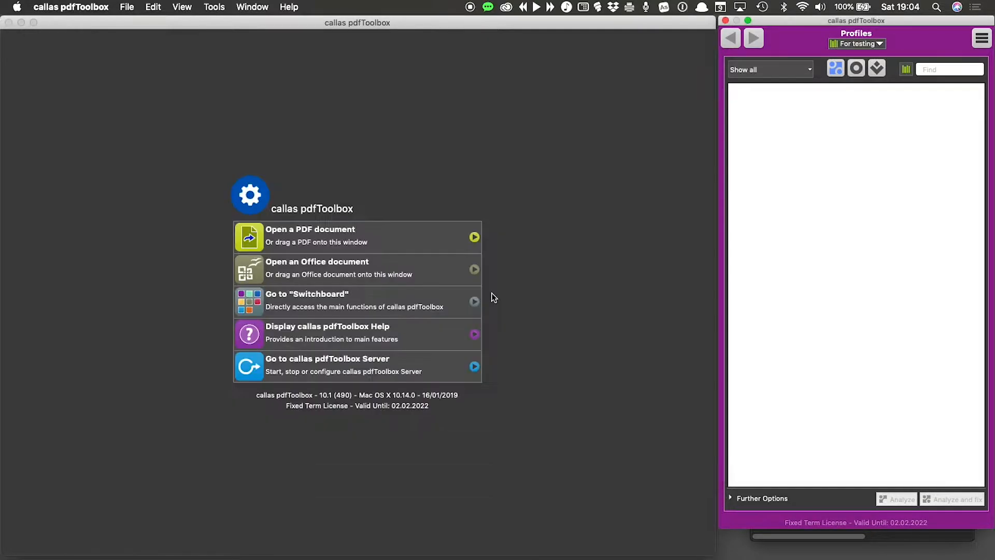
Step: Look through the checks, fixups and profiles of the "For testing" library
click(863, 73)
click(876, 70)
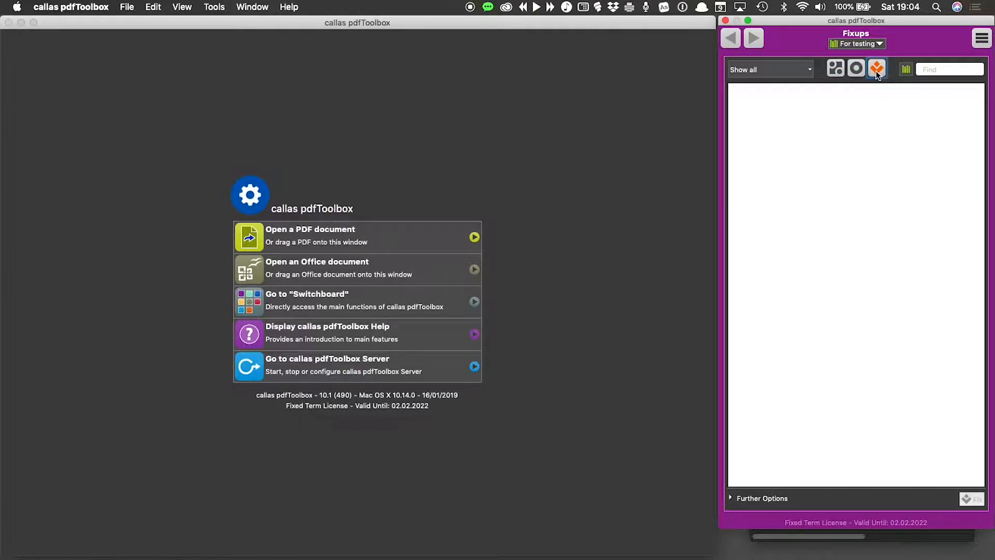
click(838, 71)
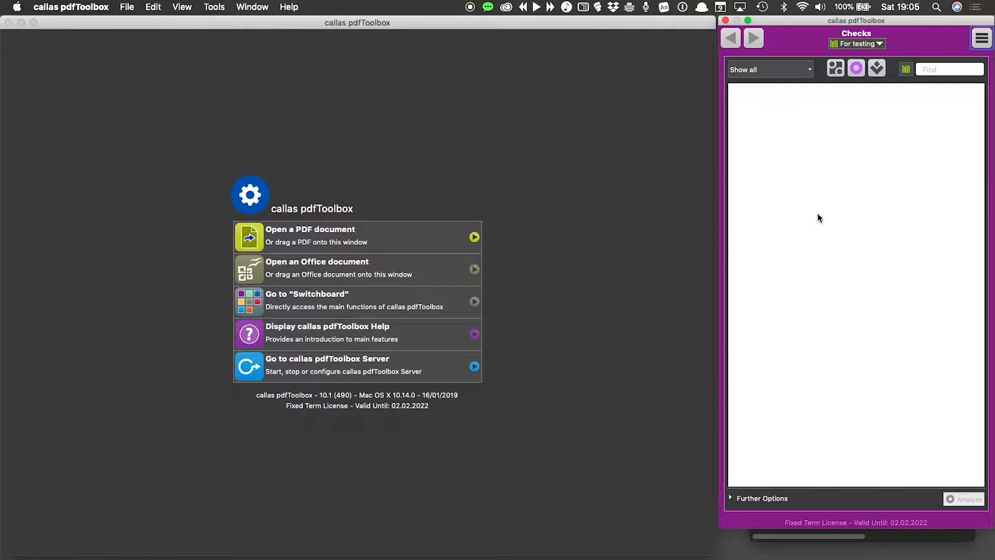
Step: Copy the Essentials checks from "Courier inside TrimBox" through "Font not embedded" into the "For testing" library using Manage Libraries
click(880, 45)
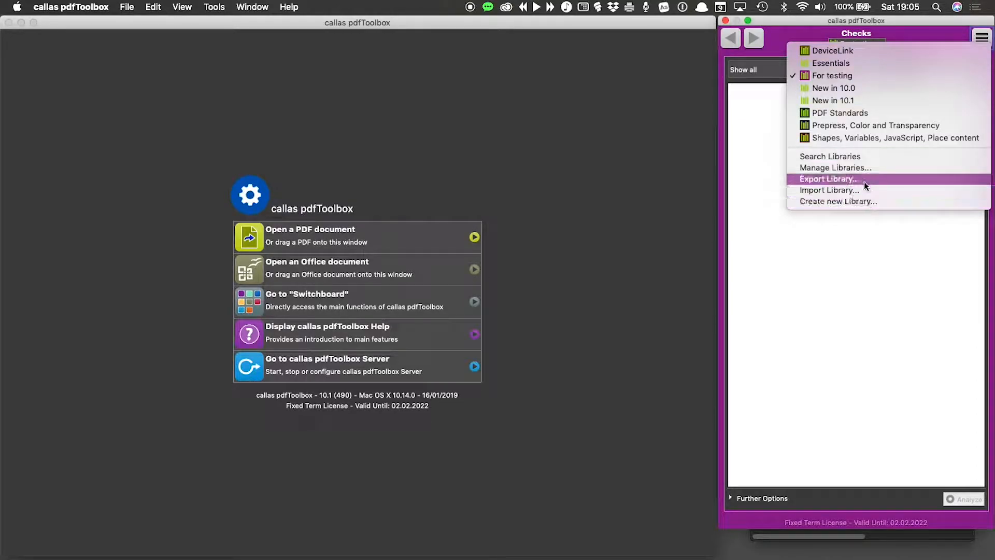
click(876, 169)
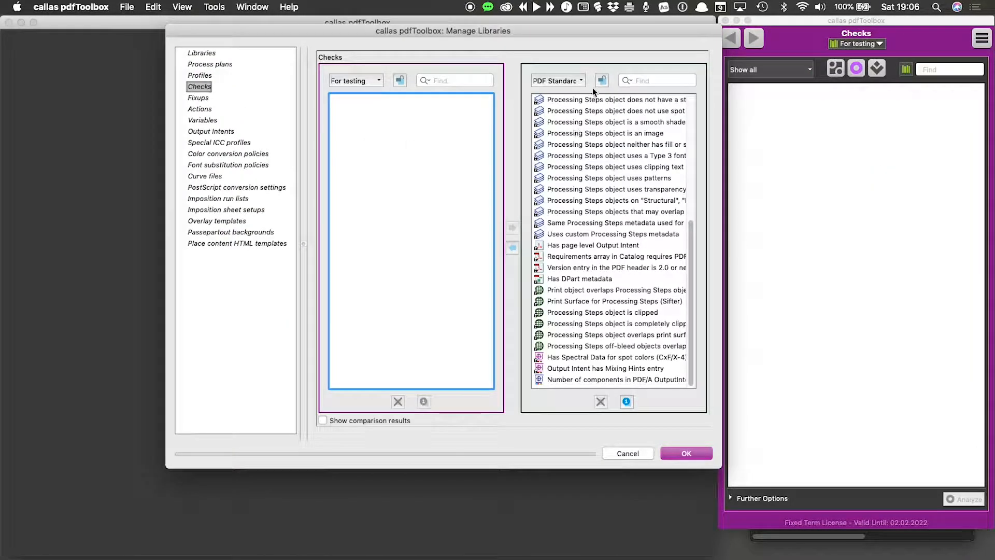
click(202, 87)
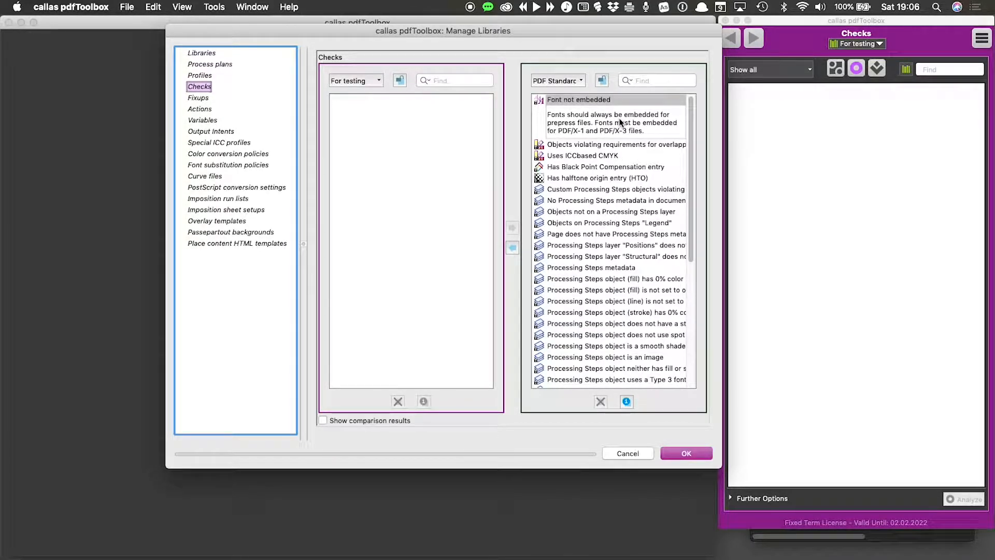
click(579, 82)
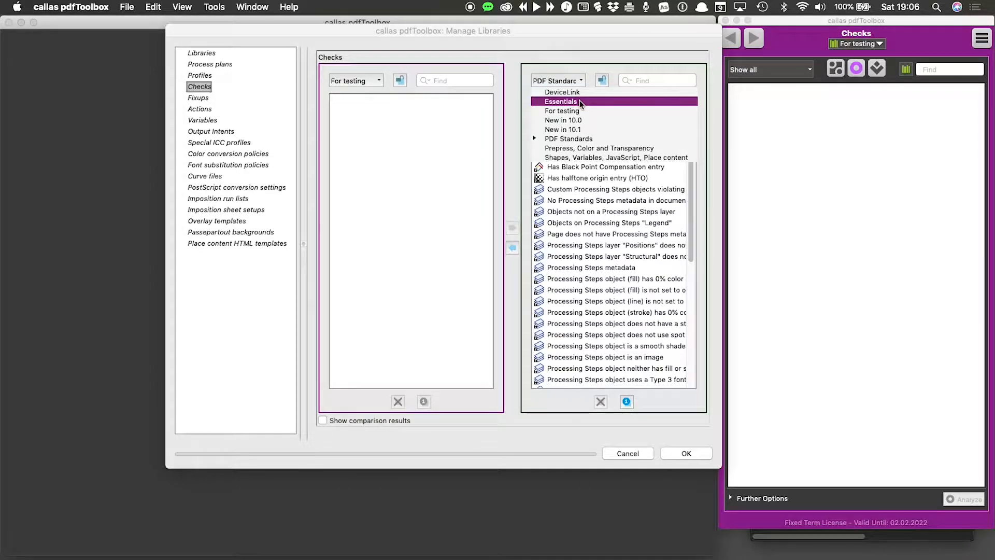
click(579, 101)
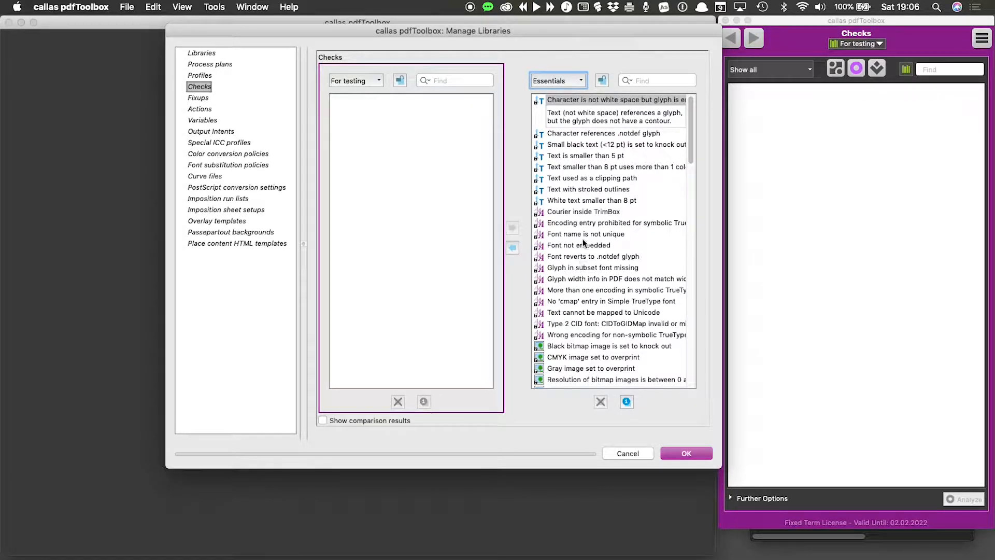
click(586, 211)
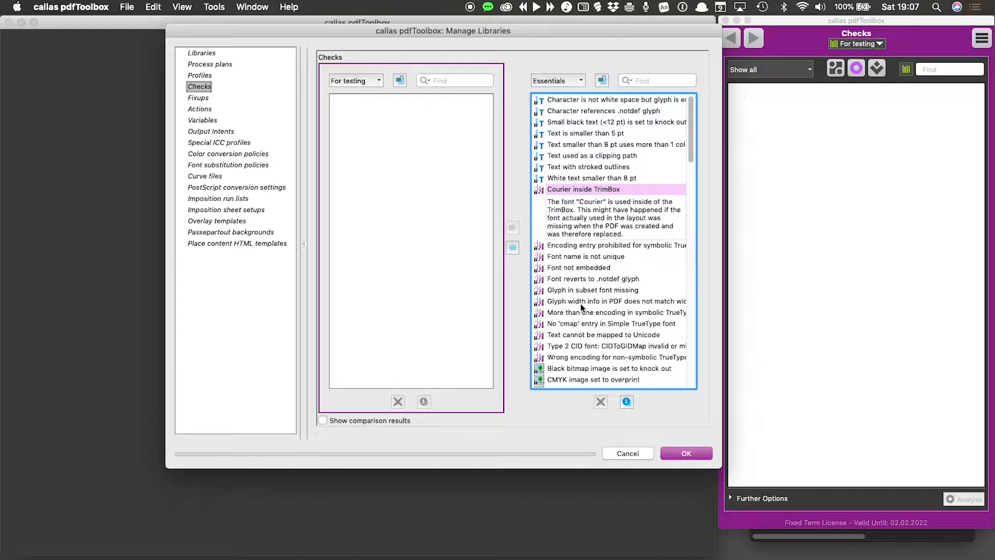
shift+click(586, 268)
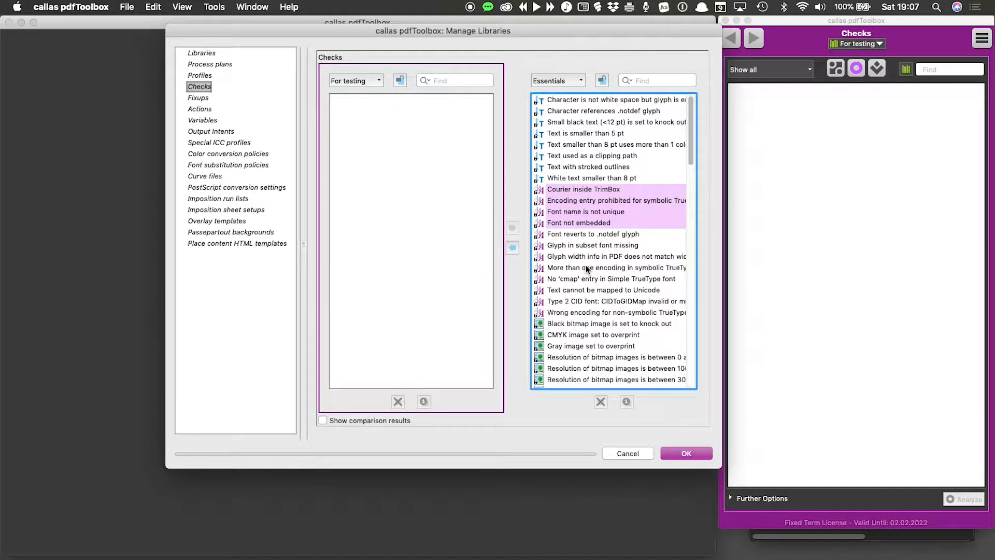
click(513, 249)
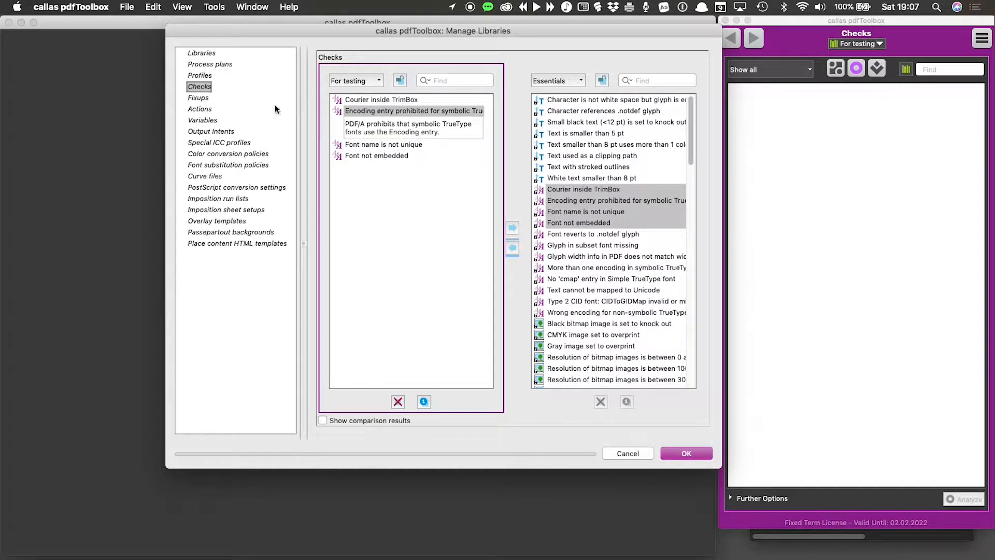
Step: Copy the Essentials fixup "Convert color to B/W" into the "For testing" library and save all library changes
click(202, 98)
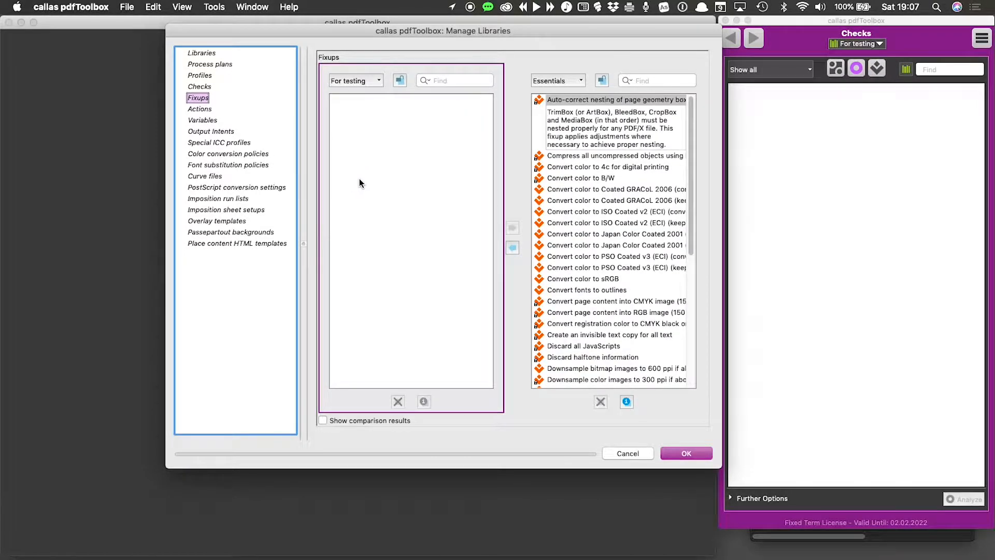
click(605, 178)
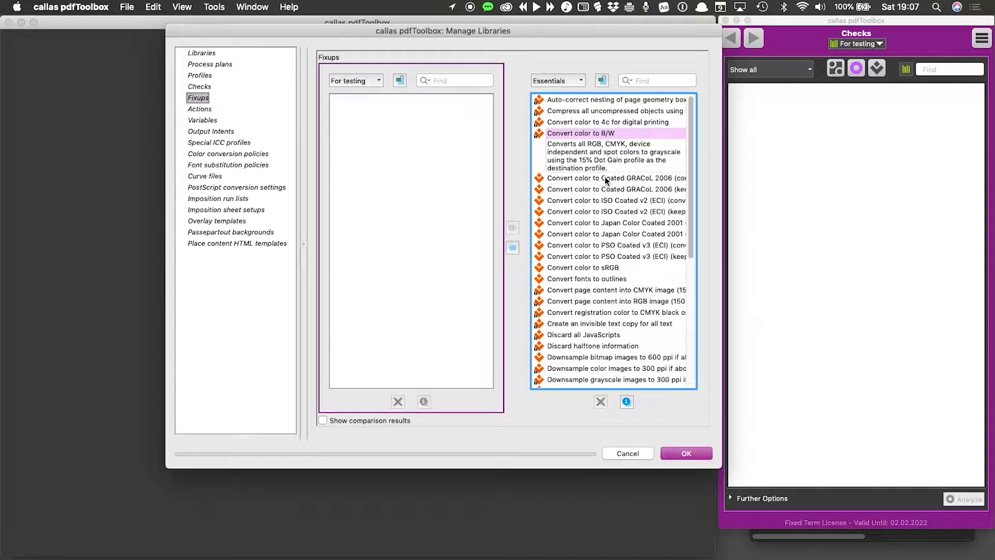
click(512, 248)
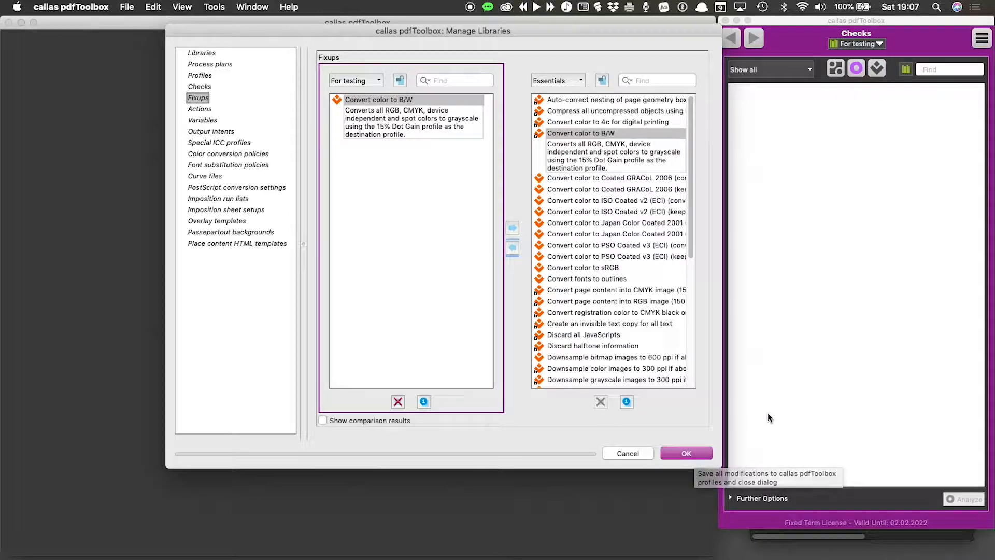
click(702, 451)
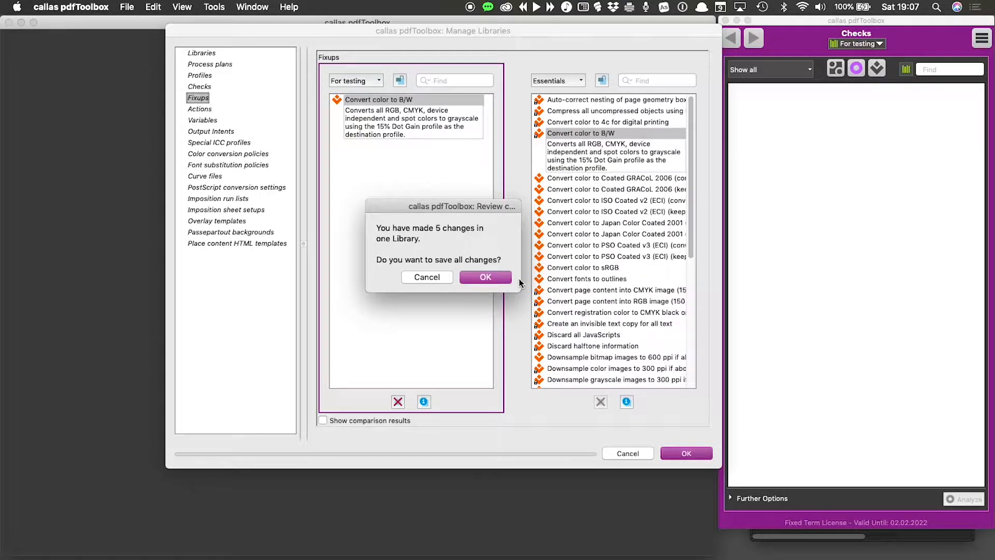
key(Return)
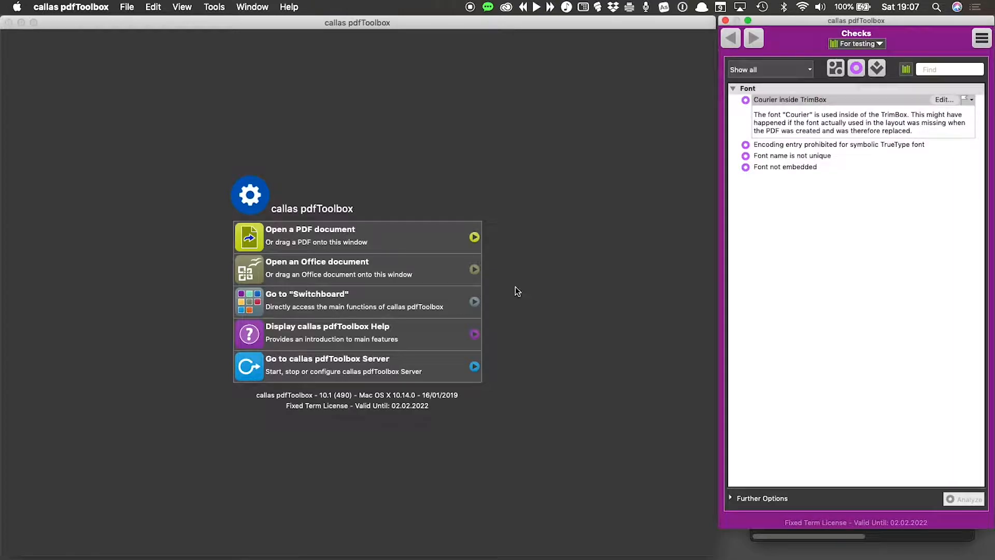
Step: Review the fixups and checks in "For testing", and look at the list of managed libraries without changing anything
click(877, 68)
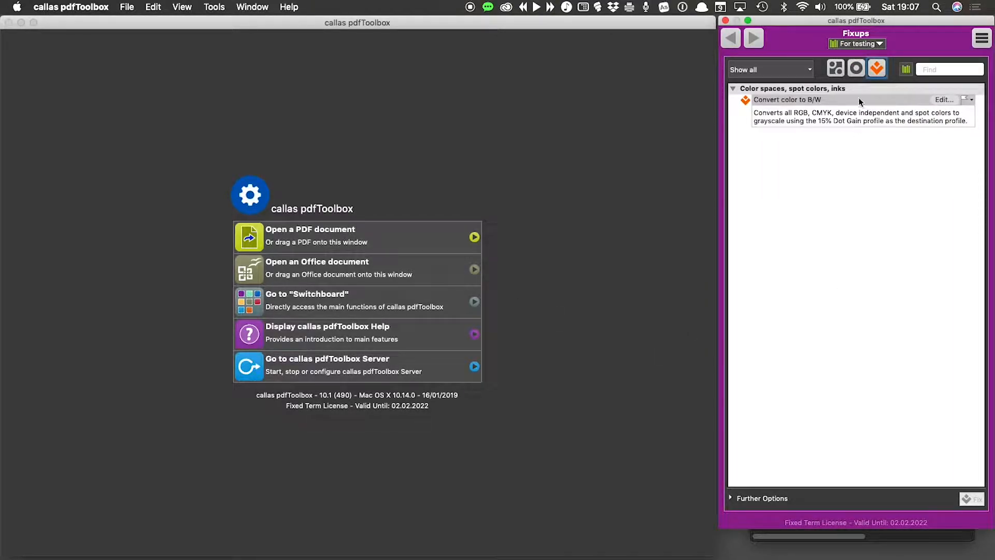
click(855, 69)
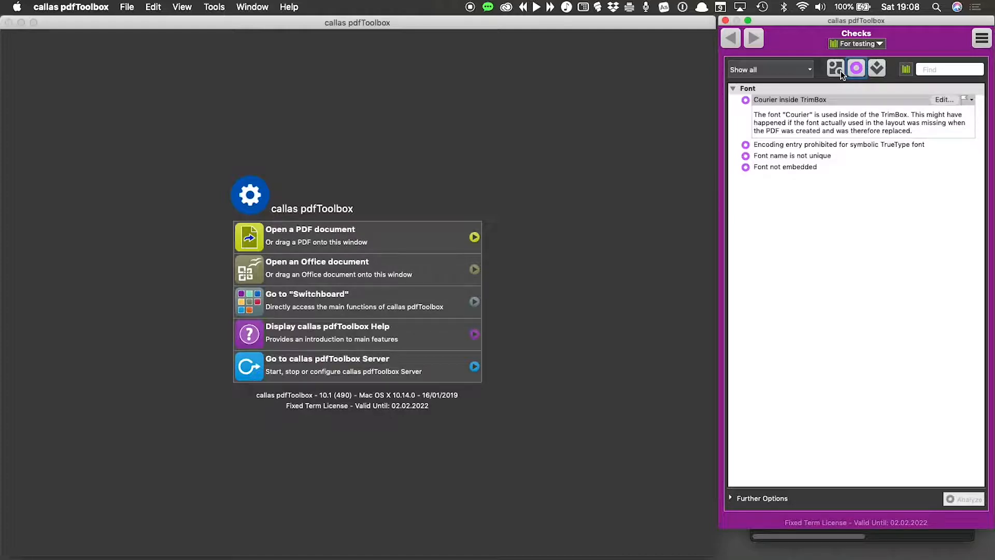
click(878, 45)
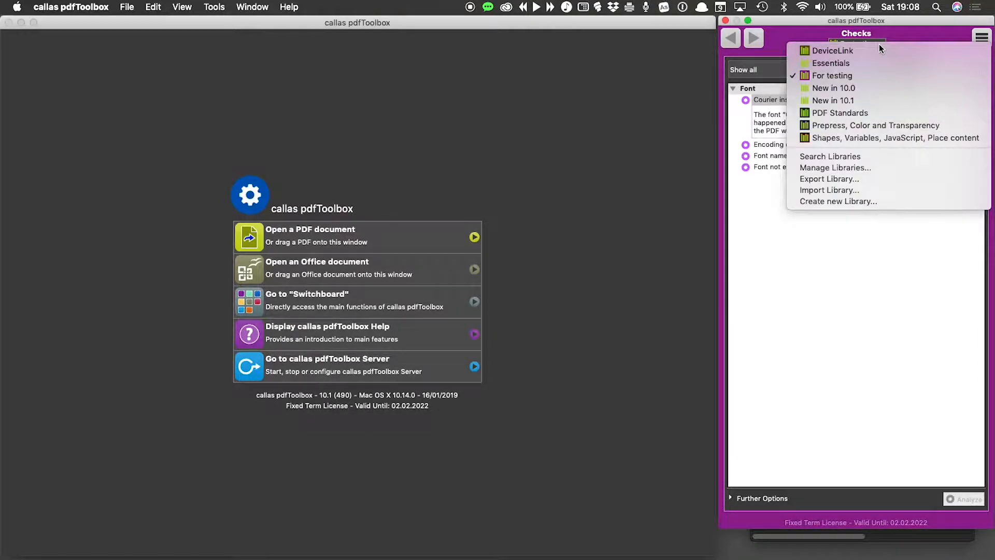
click(869, 169)
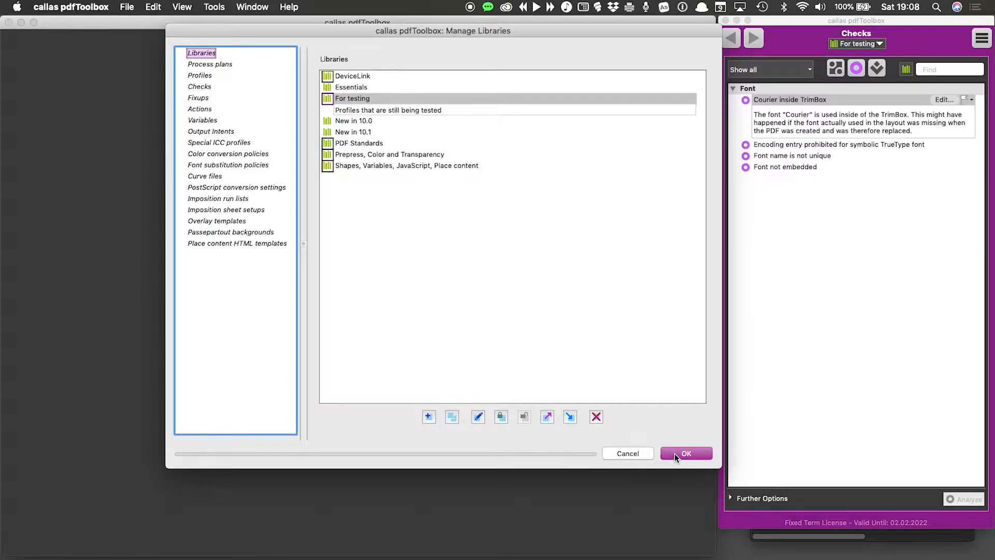
click(650, 455)
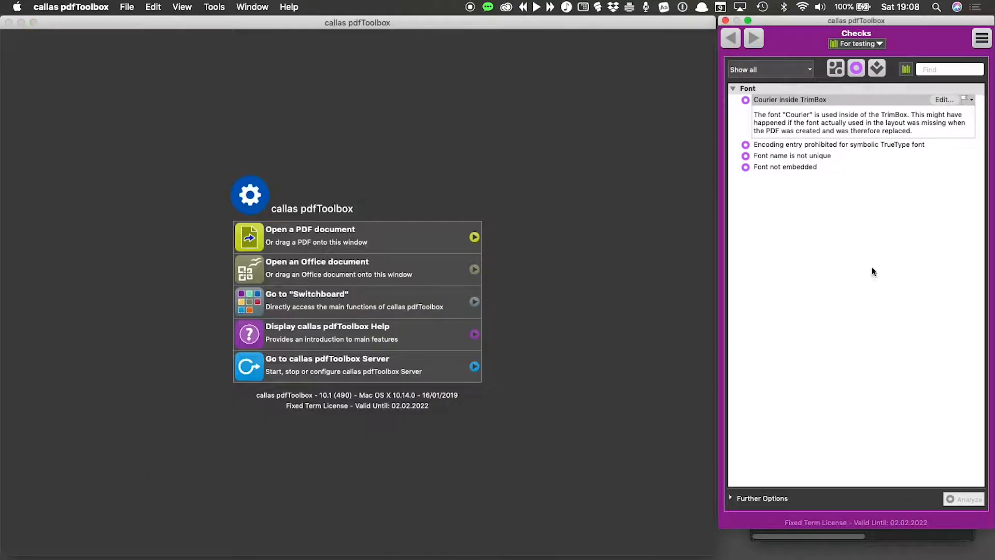
Step: Export the "For testing" library as "For testing.kfpl" into the Files folder on the Desktop
click(882, 45)
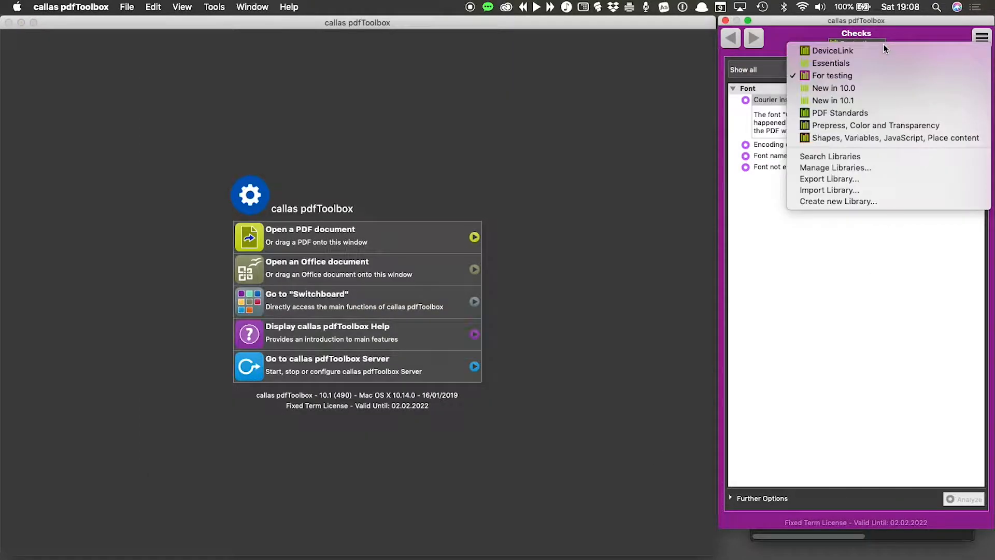
click(877, 179)
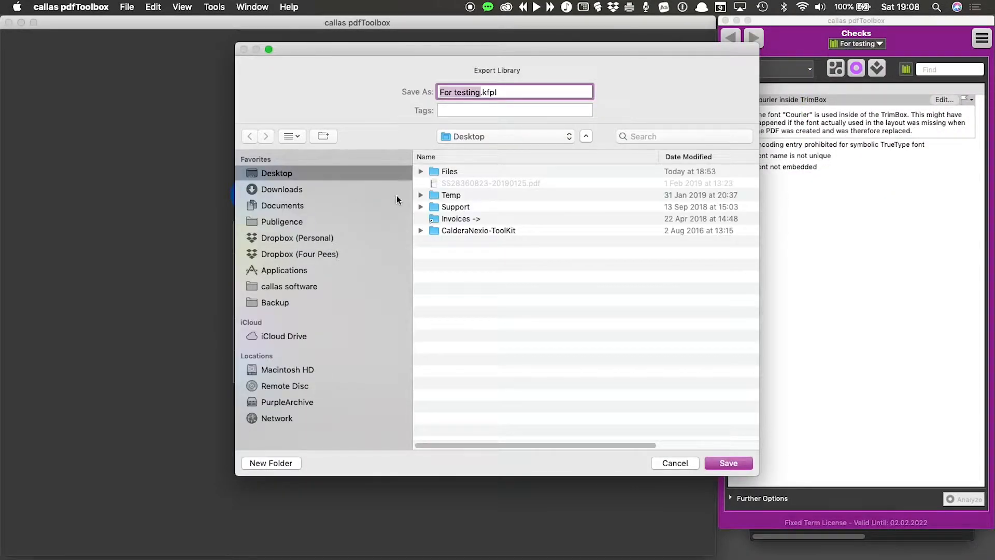
double_click(450, 172)
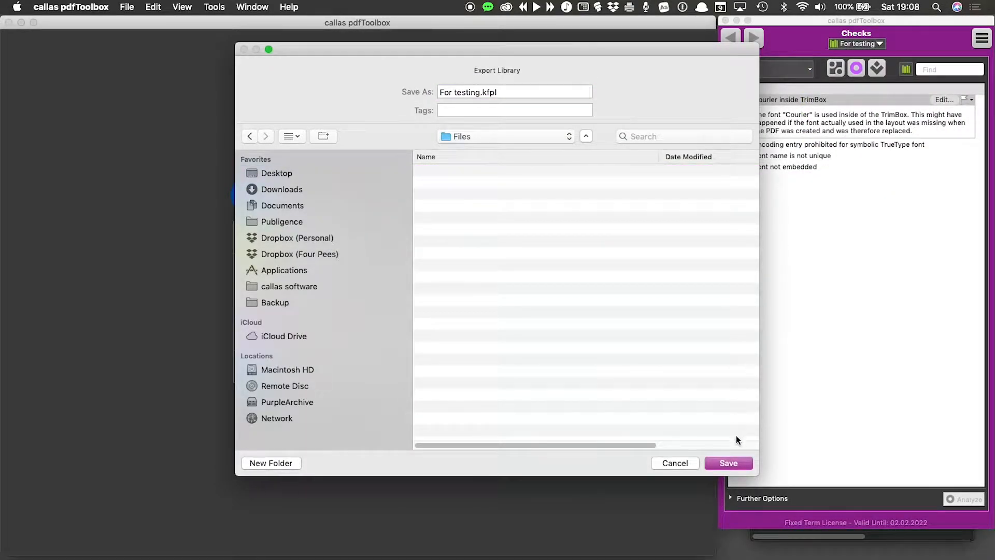
click(736, 463)
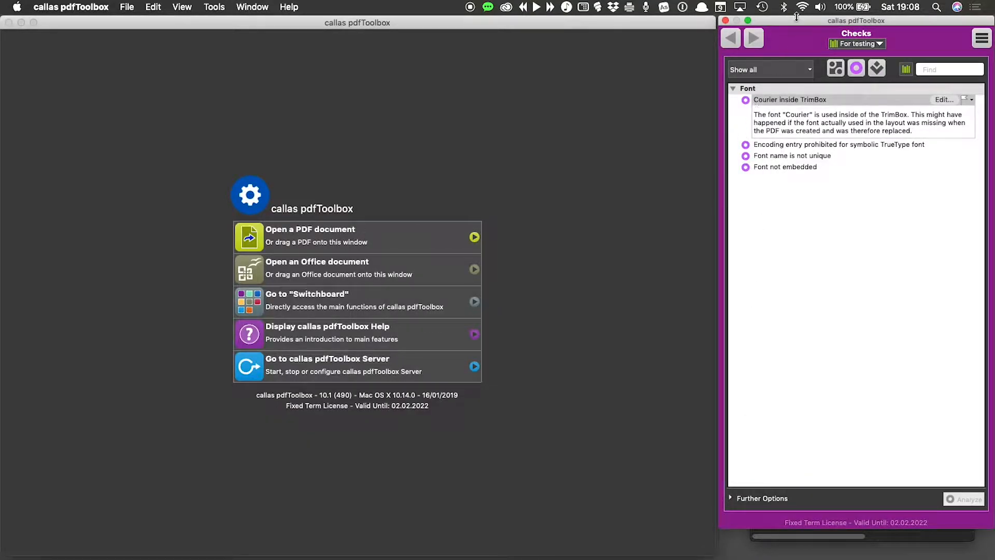
Step: Move the library window aside to view the exported file in the Files folder, and put the window back
drag(791, 21, 535, 25)
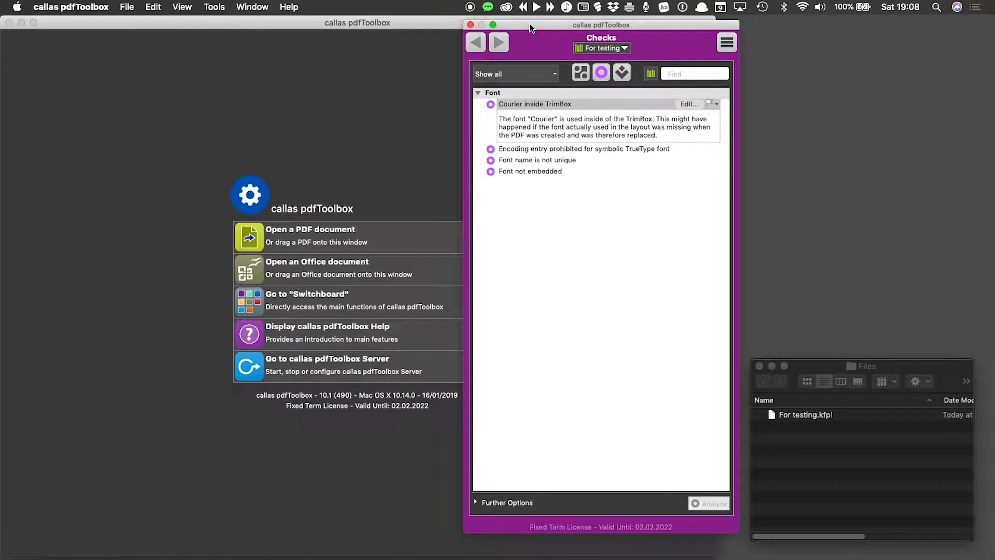
click(902, 368)
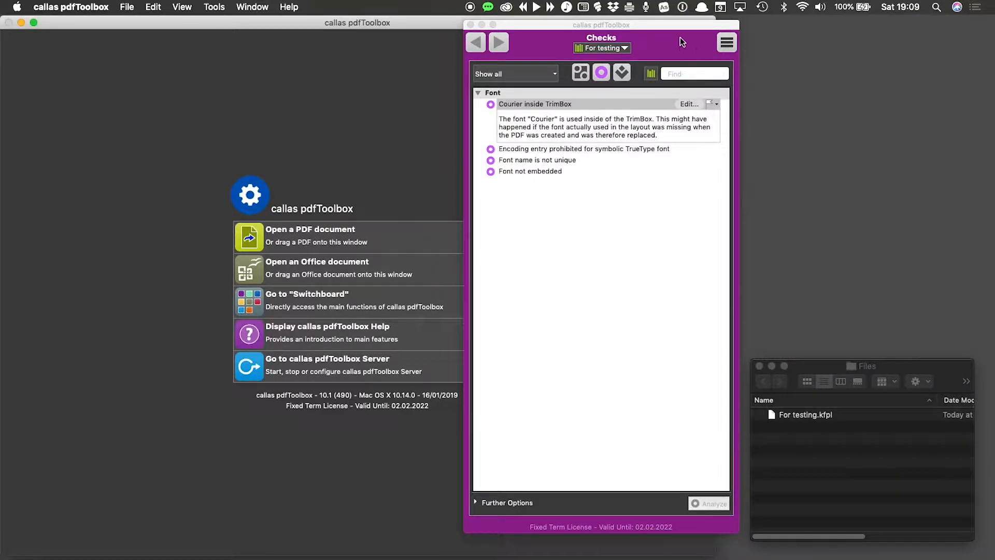
drag(676, 23, 931, 20)
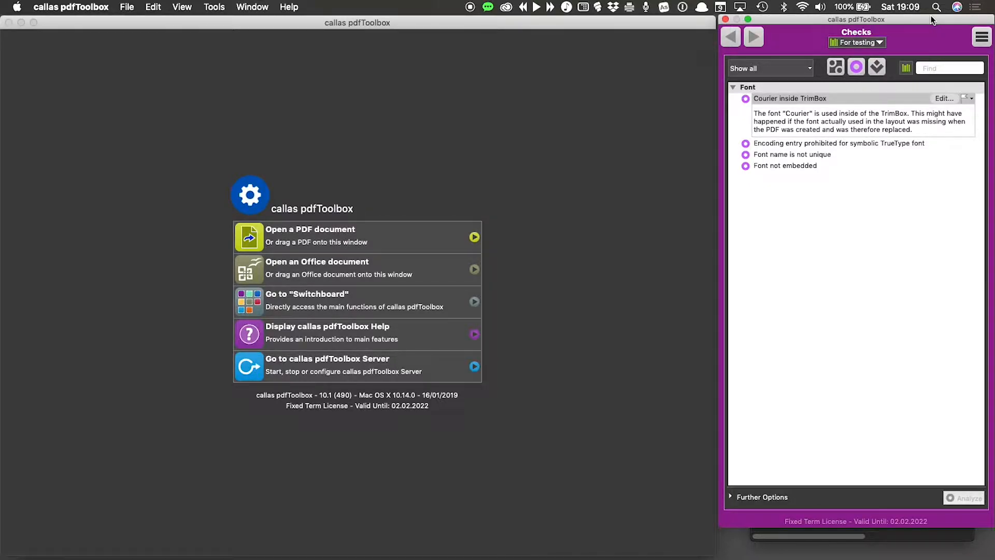
Step: Search the checks of the "For testing" library for "gray" and its profiles for "grayscale"
click(877, 41)
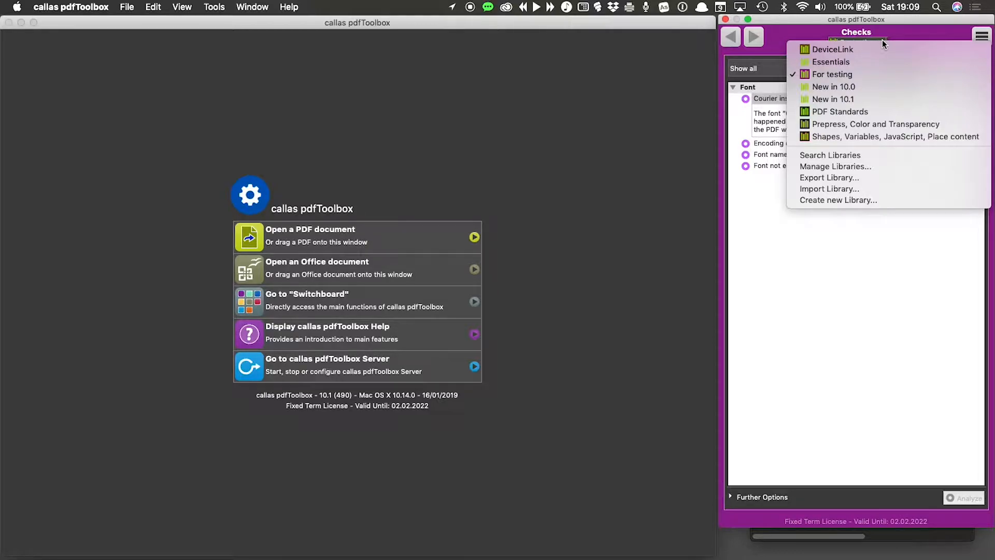
click(881, 39)
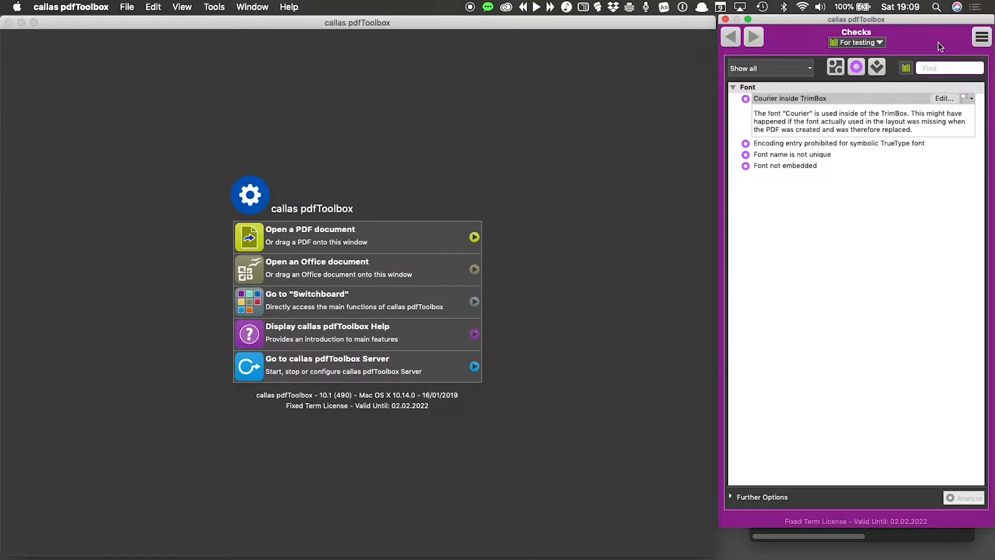
text(gray)
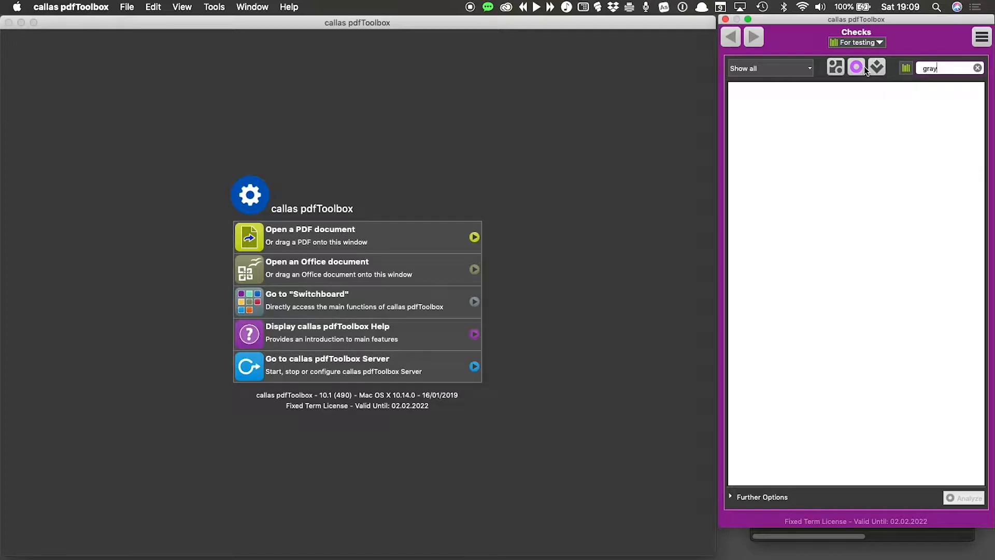
click(836, 67)
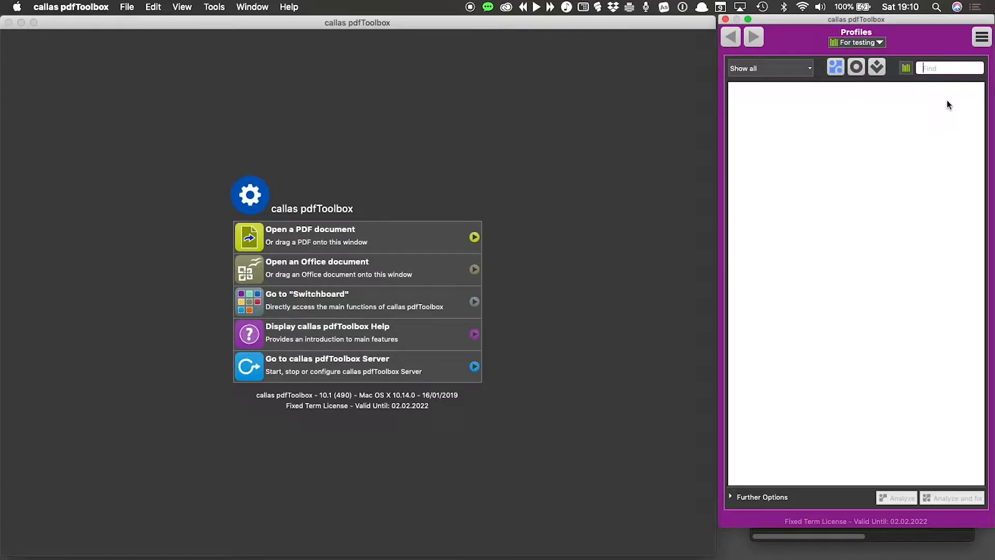
text(grayscale)
Step: Extend the "grayscale" profile search to all libraries and widen the window to read each result's source library
click(881, 45)
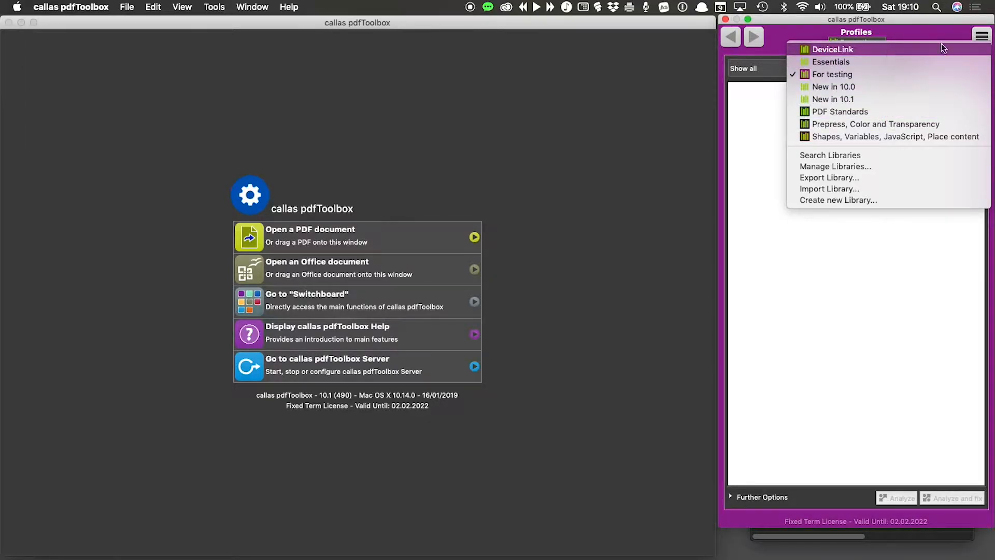
click(947, 32)
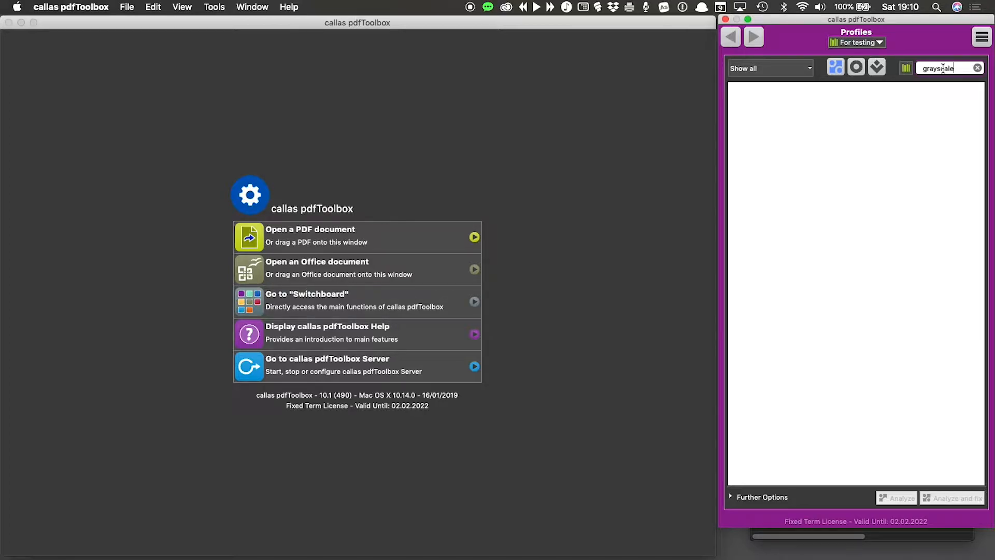
click(905, 68)
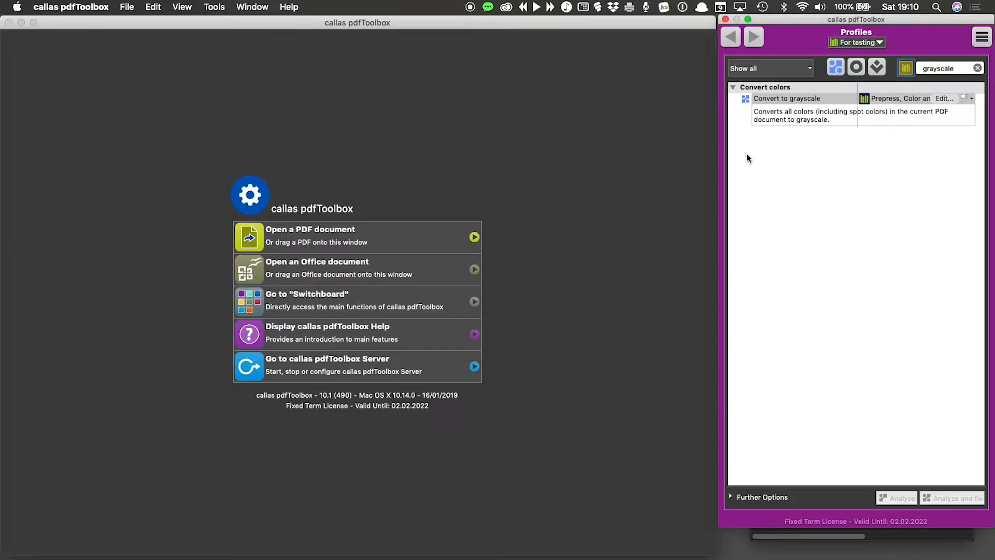
drag(717, 160, 551, 169)
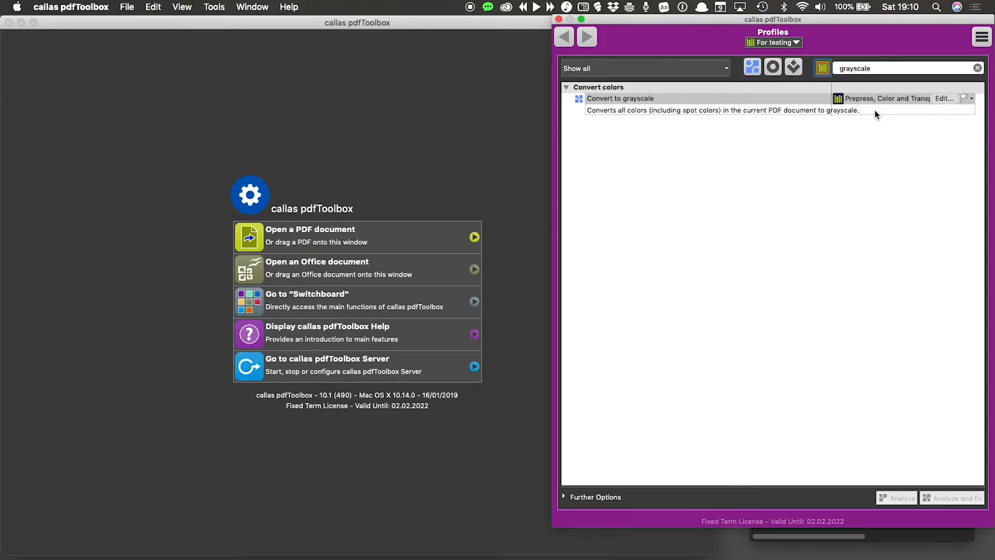
Step: Copy the "Convert to grayscale" profile from "Prepress, Color and Transparency" into the "For testing" library, and limit the profile search to the current library
click(795, 45)
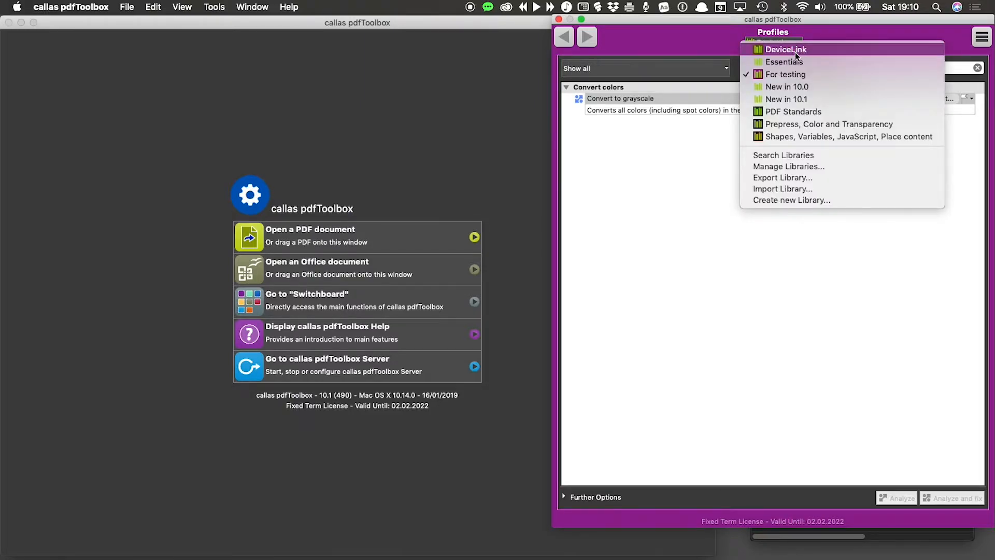
click(798, 167)
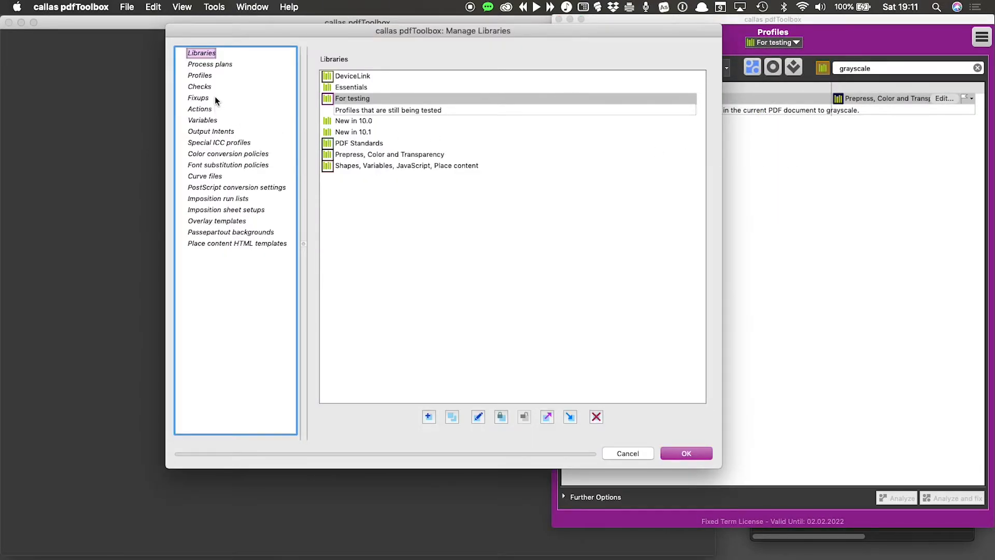
click(211, 77)
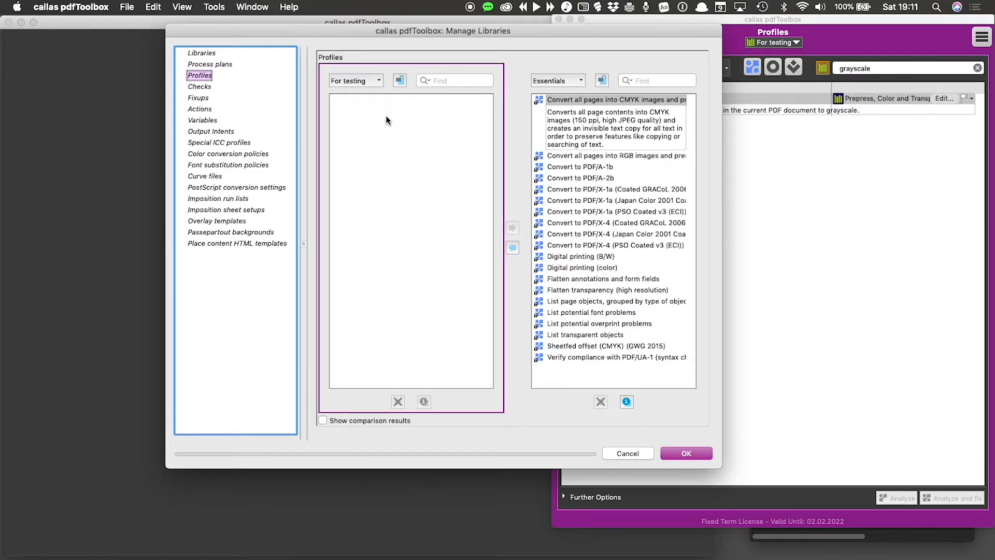
click(583, 83)
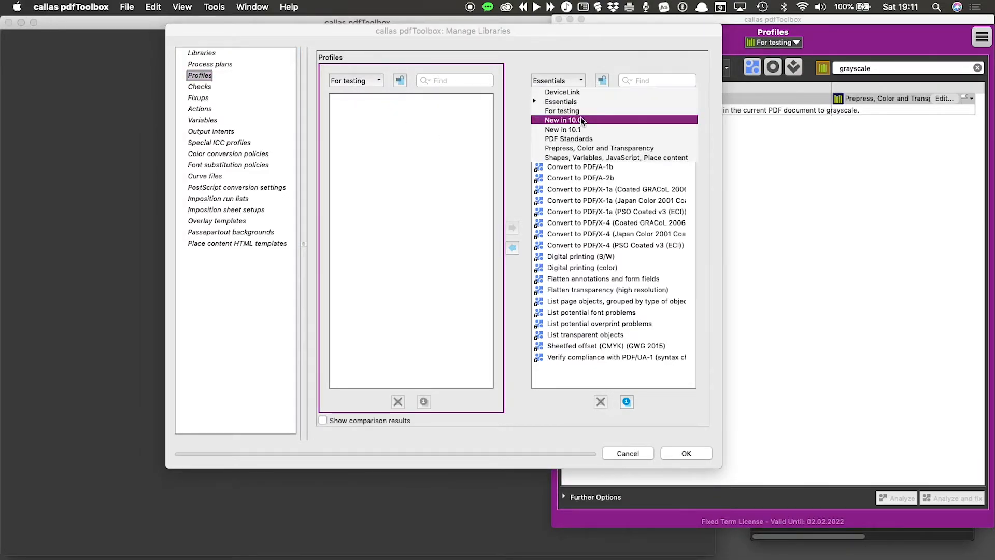
click(568, 149)
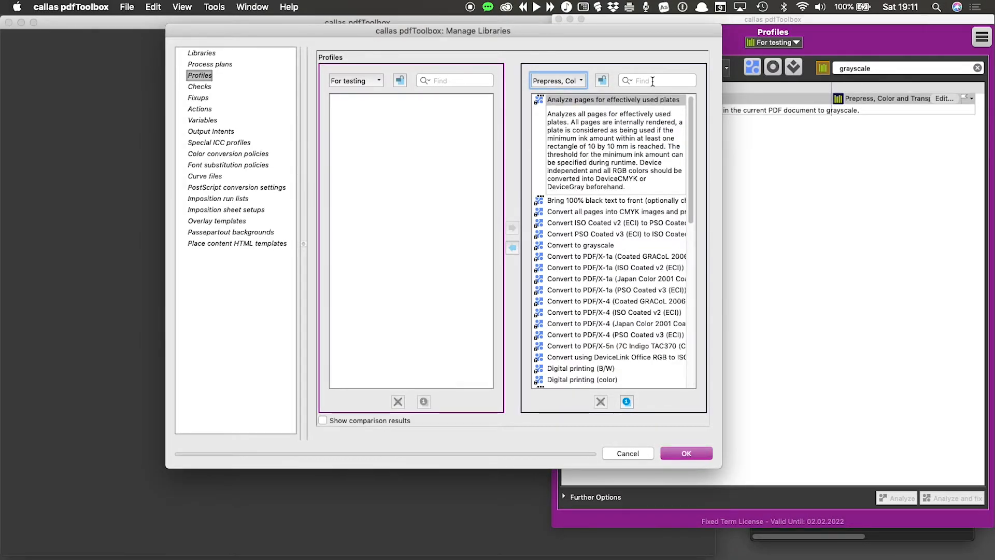
click(560, 245)
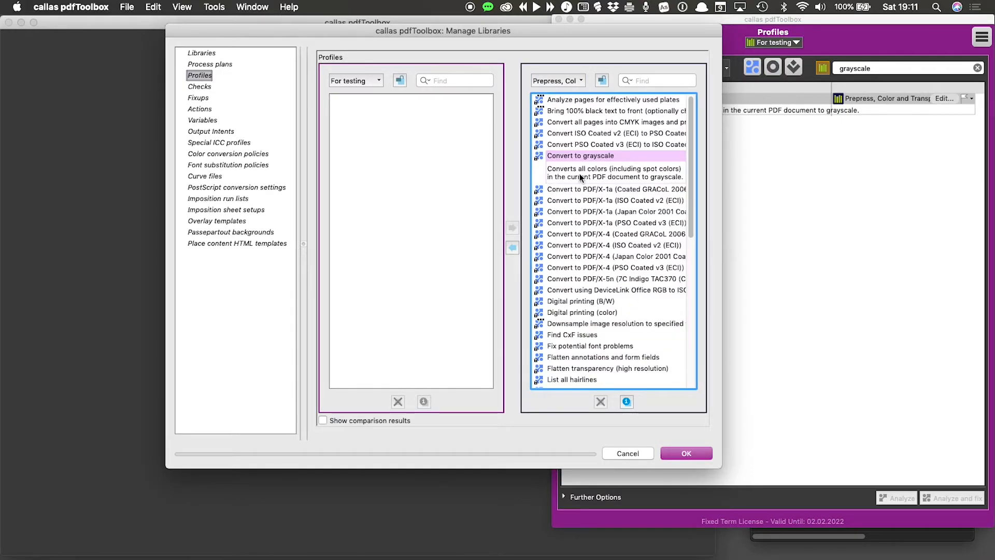
click(512, 248)
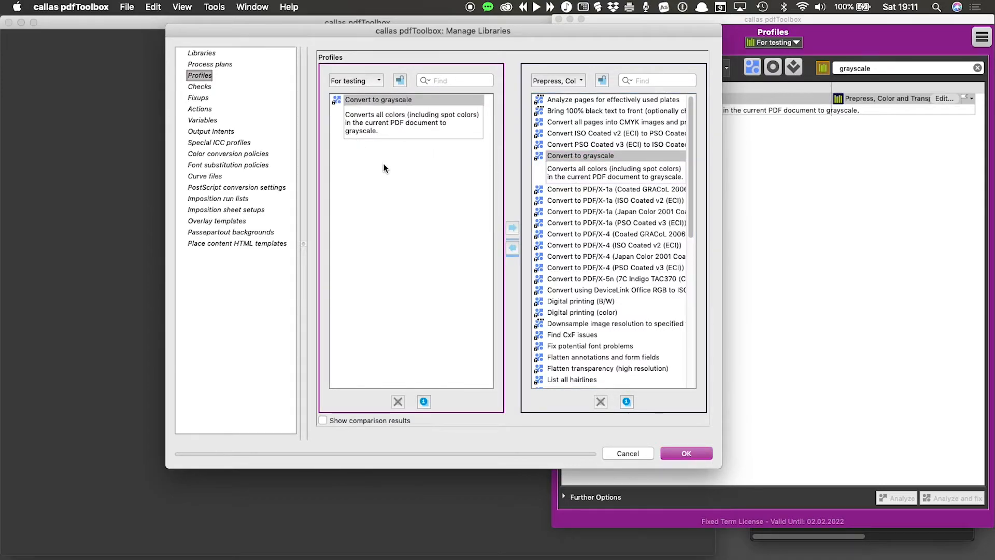
key(Return)
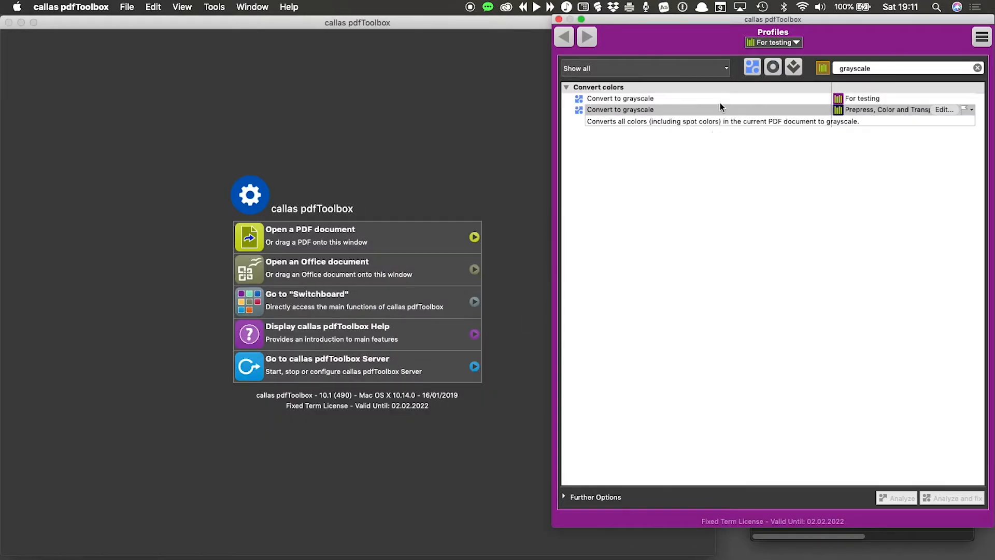
click(821, 71)
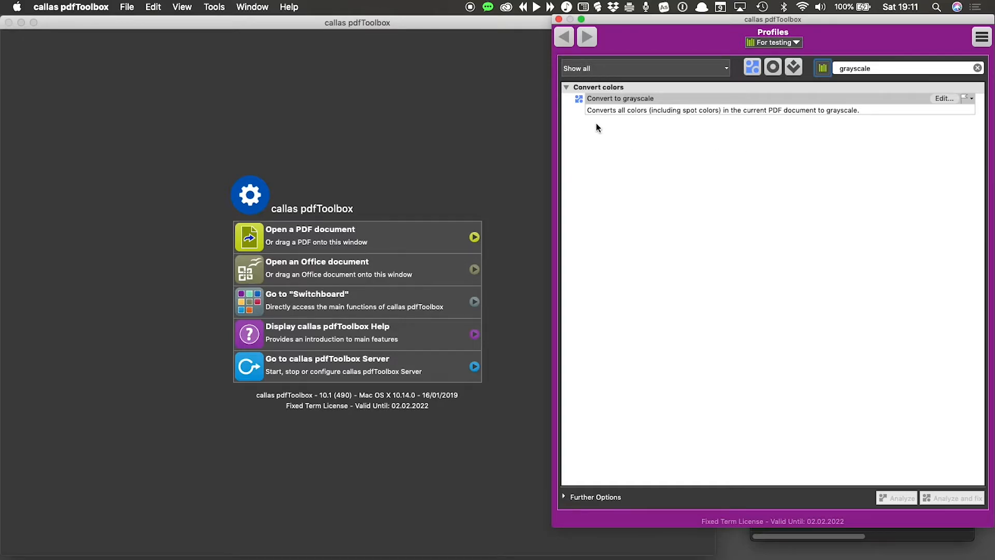